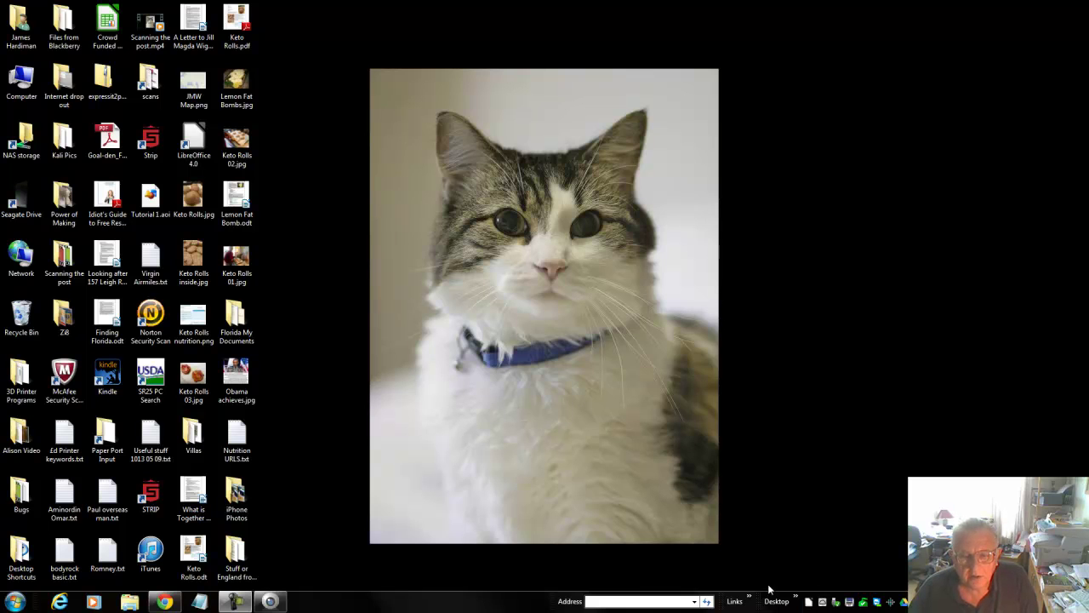
Switch to the keto-calculator.ankerl.com page in Chrome and enter Female with a bodyweight of 190 lbs
left_click(170, 605)
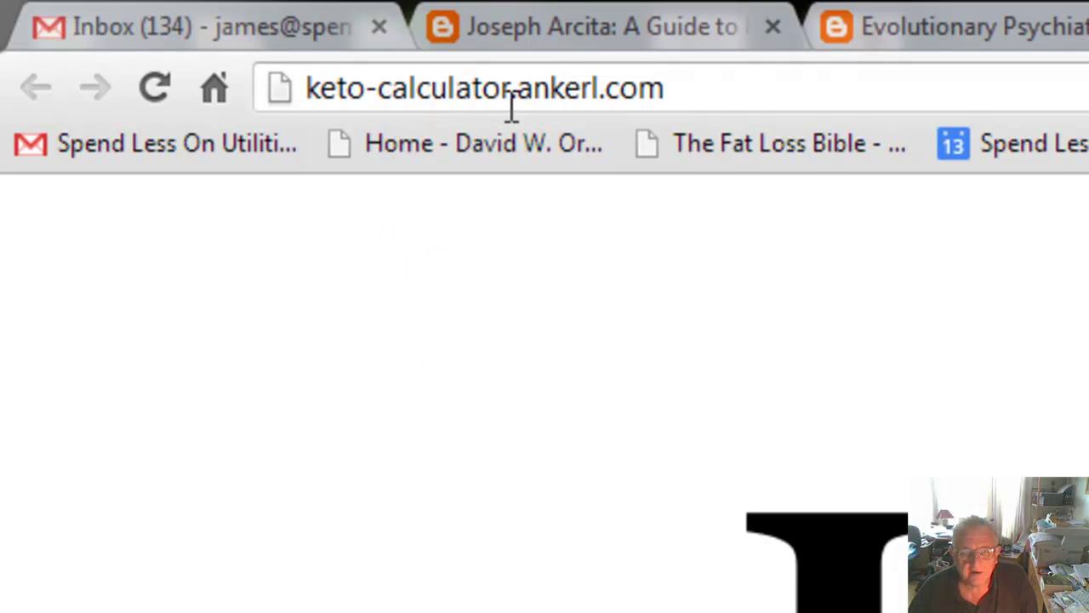
left_click(593, 109)
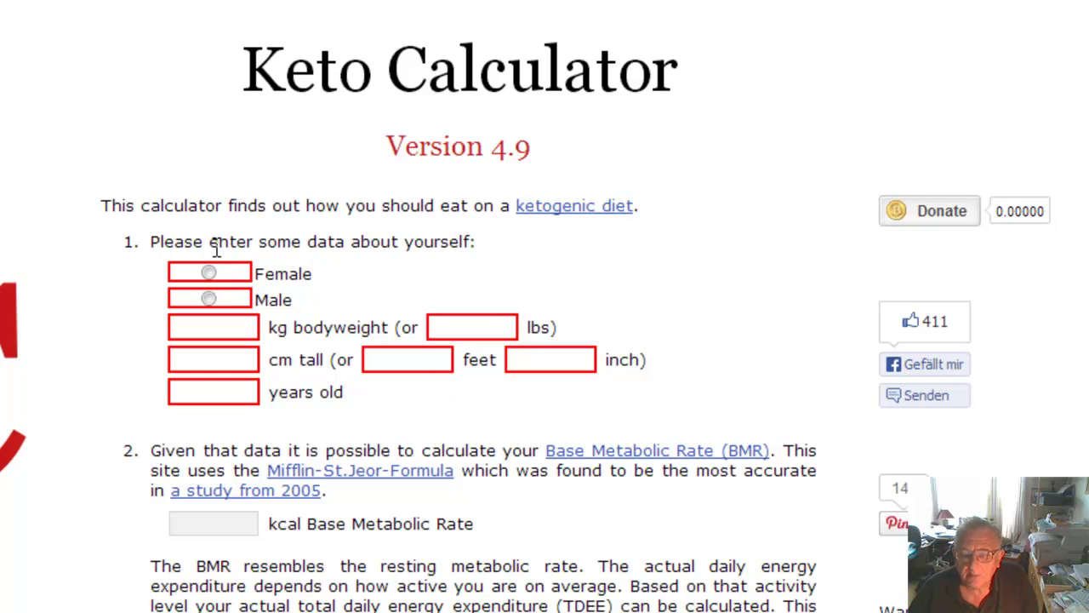
left_click(209, 274)
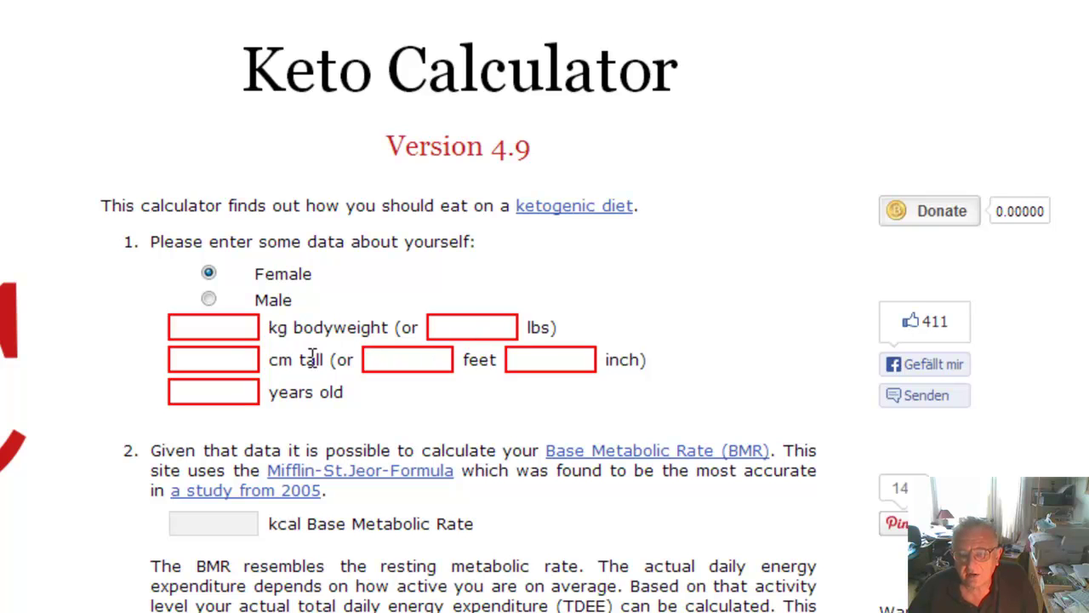
left_click(471, 328)
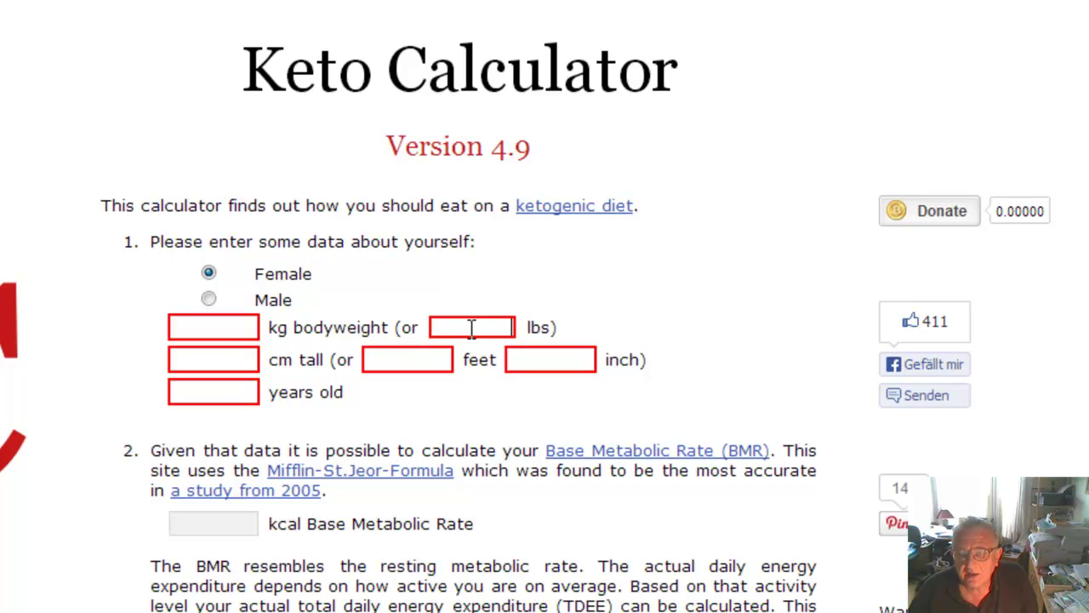
type("190")
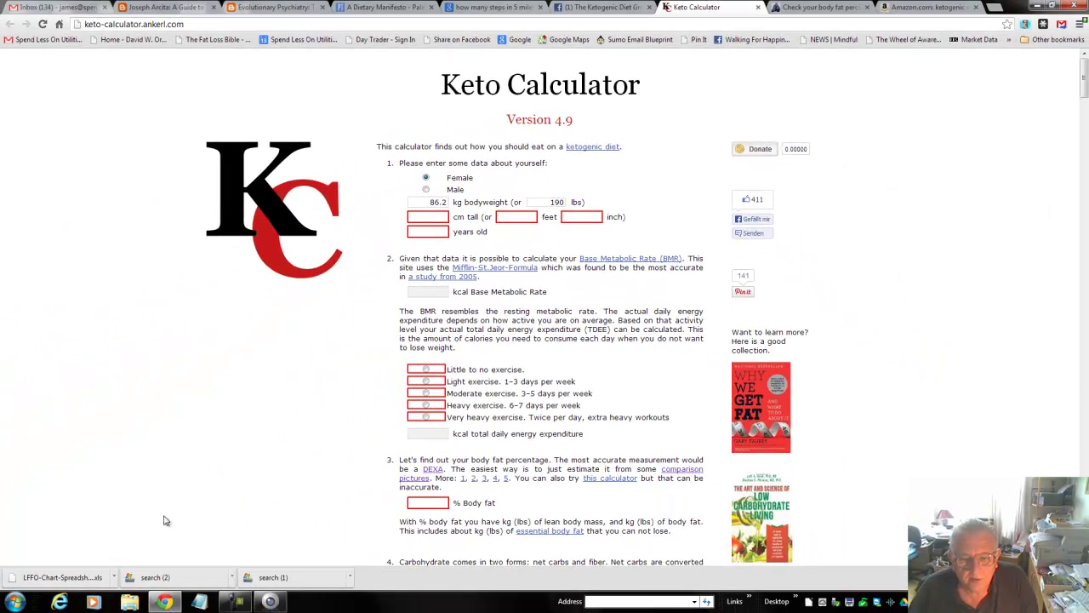
Open the Windows Calculator and divide 190 by 14 to convert the pounds to stone
left_click(27, 602)
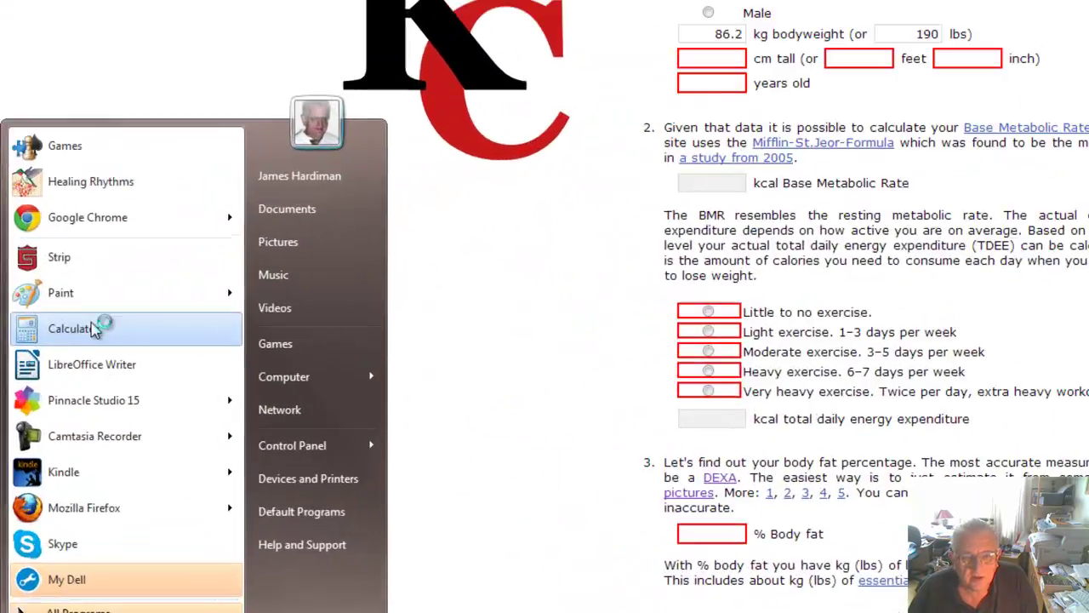
left_click(47, 379)
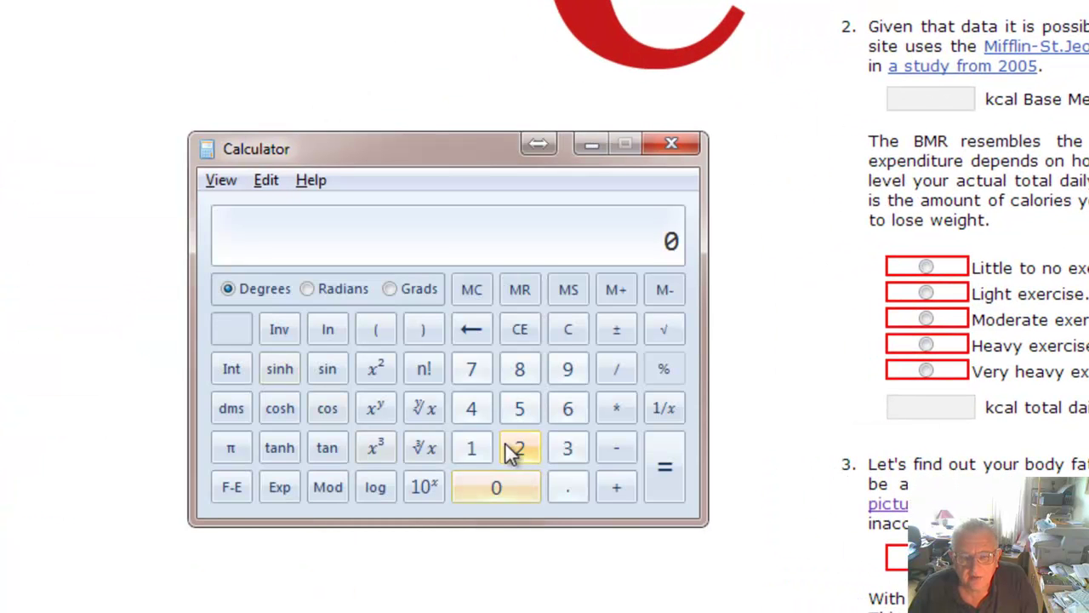
left_click(473, 447)
left_click(570, 369)
left_click(517, 484)
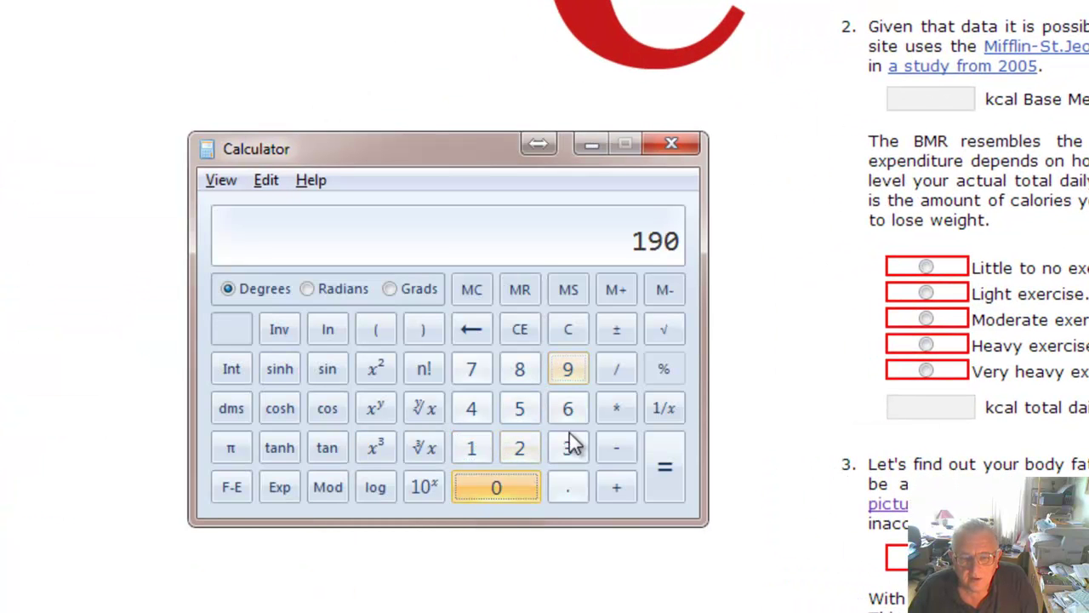
left_click(616, 367)
left_click(473, 448)
left_click(471, 407)
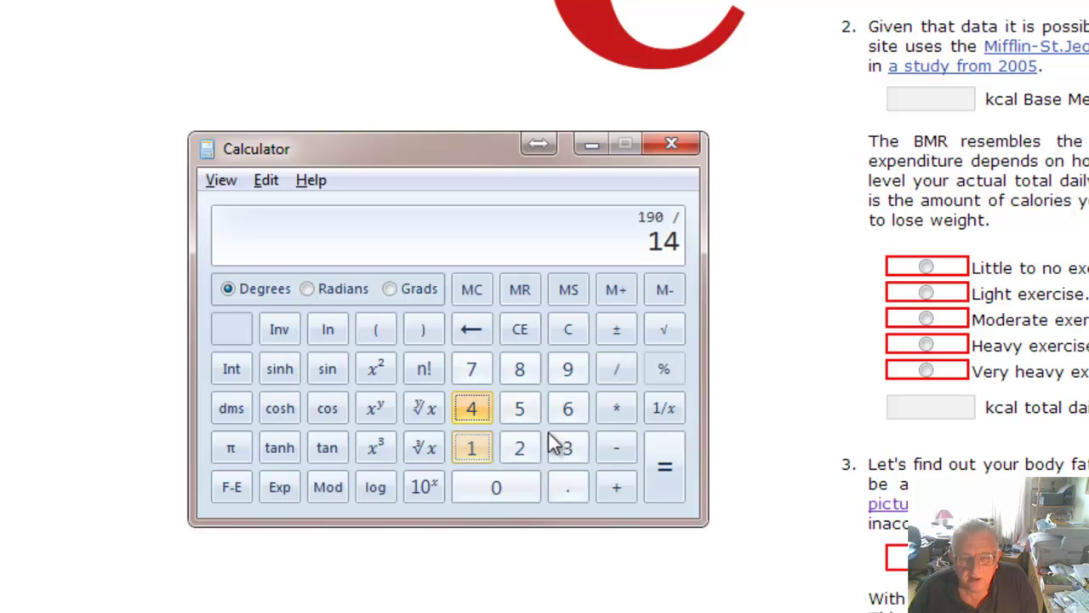
left_click(664, 470)
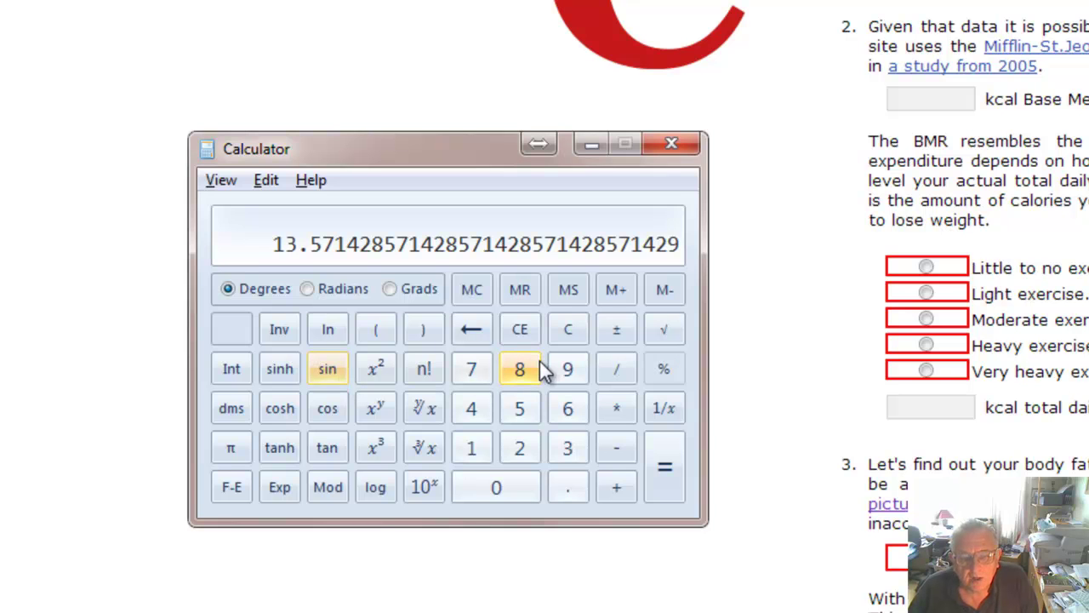
Check the stone conversion by multiplying 13 by 14 and adding 8
left_click(473, 448)
left_click(568, 448)
left_click(629, 399)
left_click(472, 448)
left_click(473, 408)
left_click(664, 464)
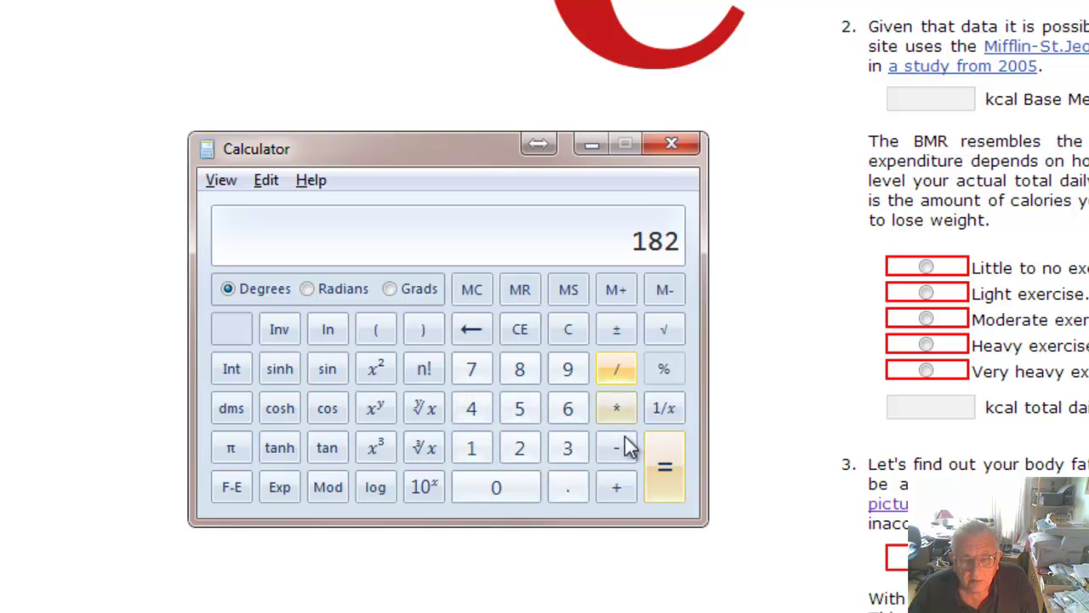
left_click(616, 483)
left_click(533, 373)
left_click(660, 455)
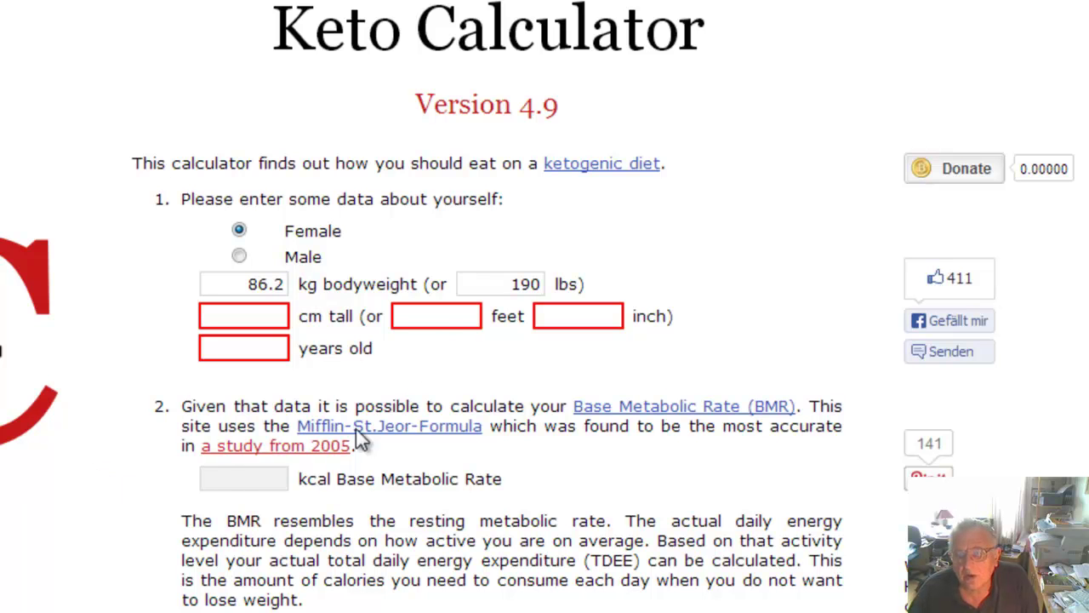
Set the height in the Keto Calculator to 5 feet 7 inches
left_click(433, 322)
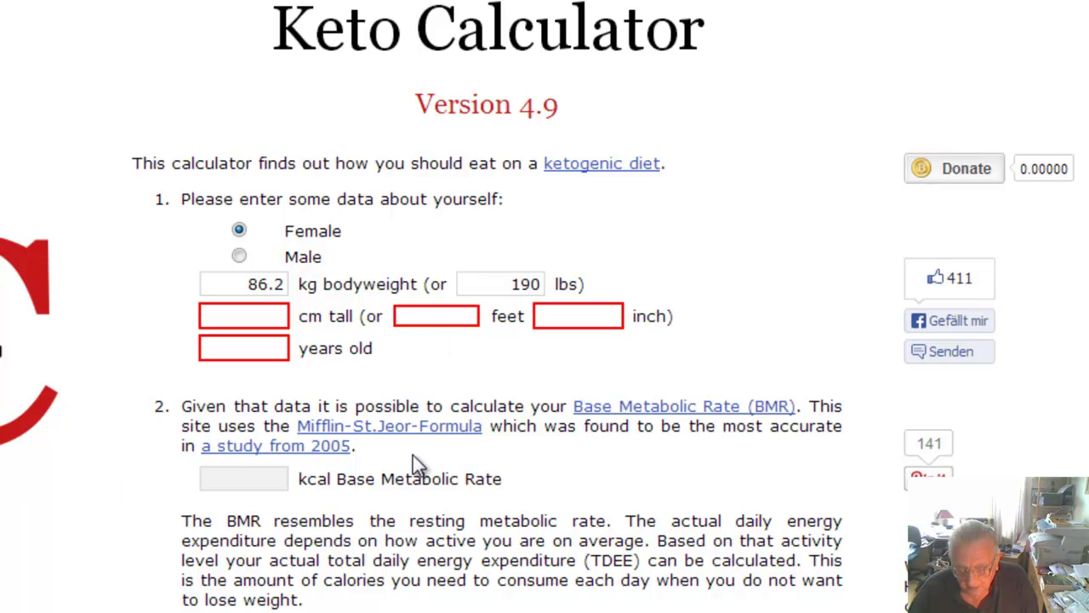
type("5")
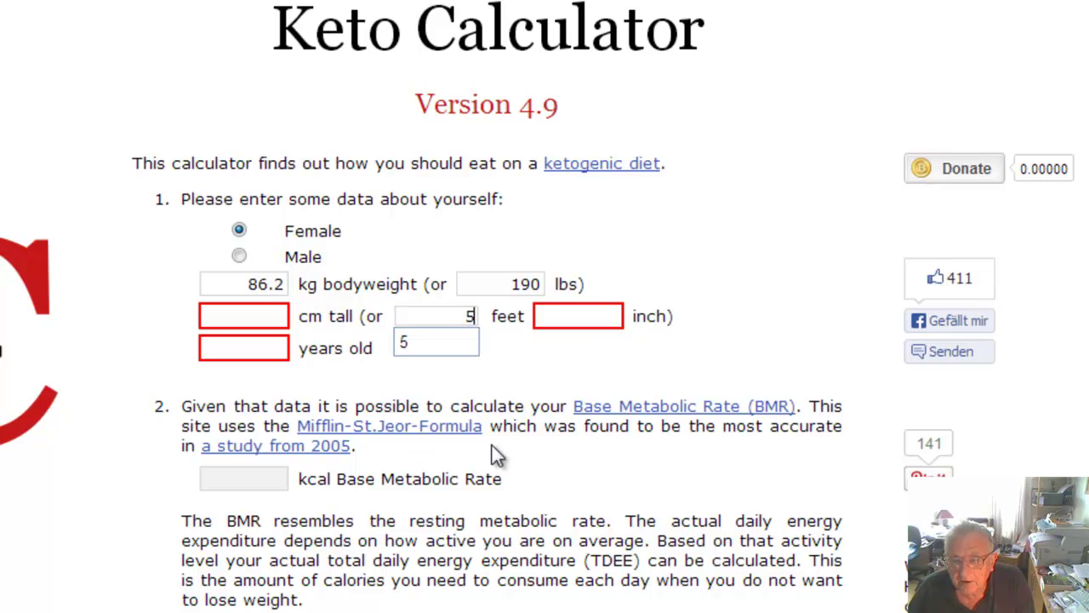
left_click(598, 316)
type("7")
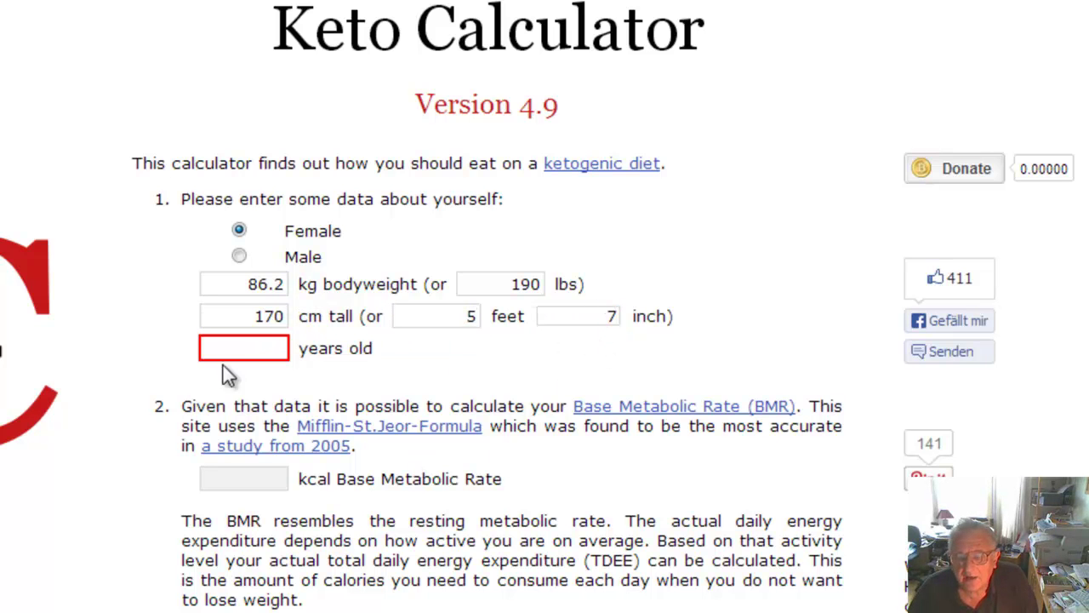
Set the age to 45 years and choose light exercise, 1–3 days per week, as the activity level
left_click(270, 348)
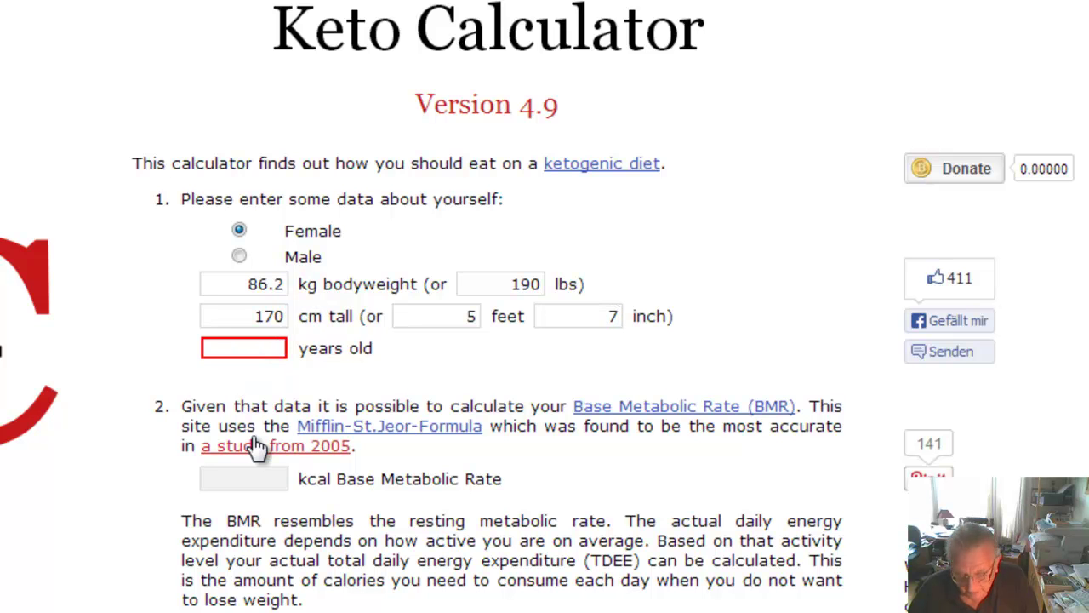
type("45")
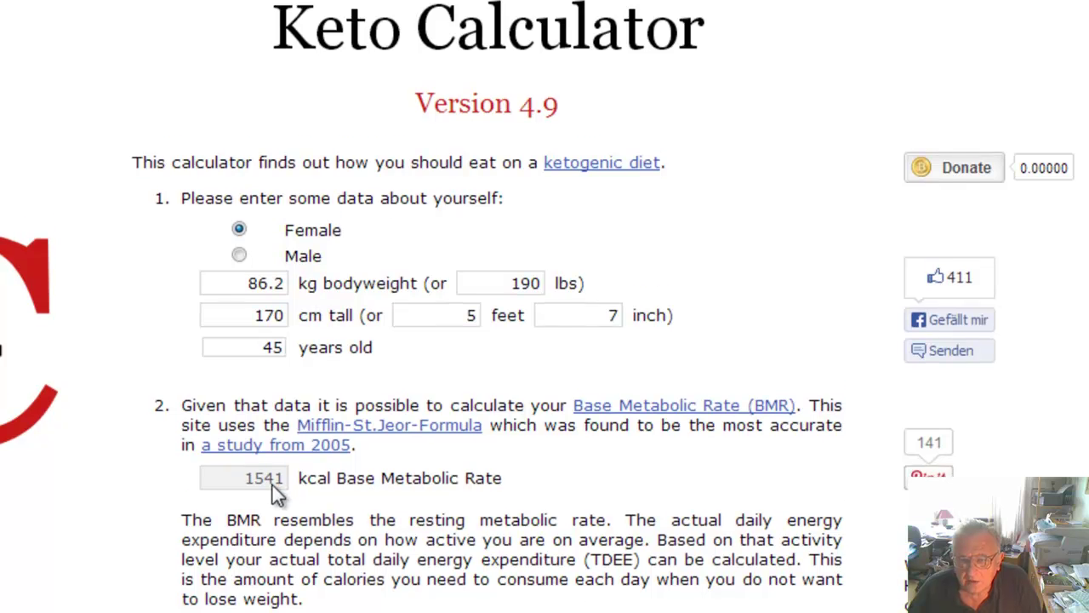
scroll(273, 482, "down", 3)
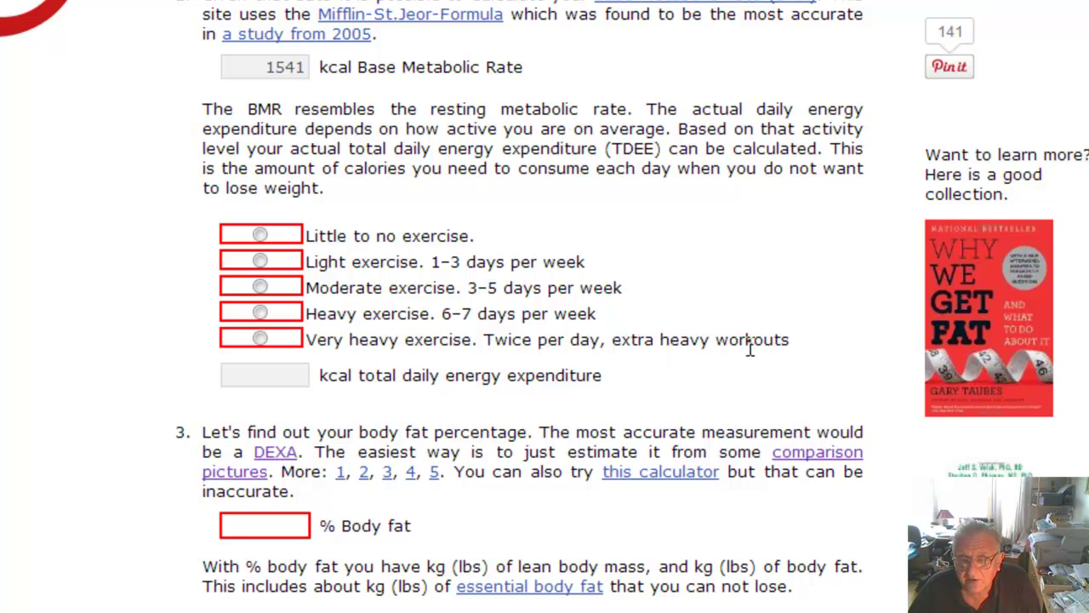
left_click(259, 263)
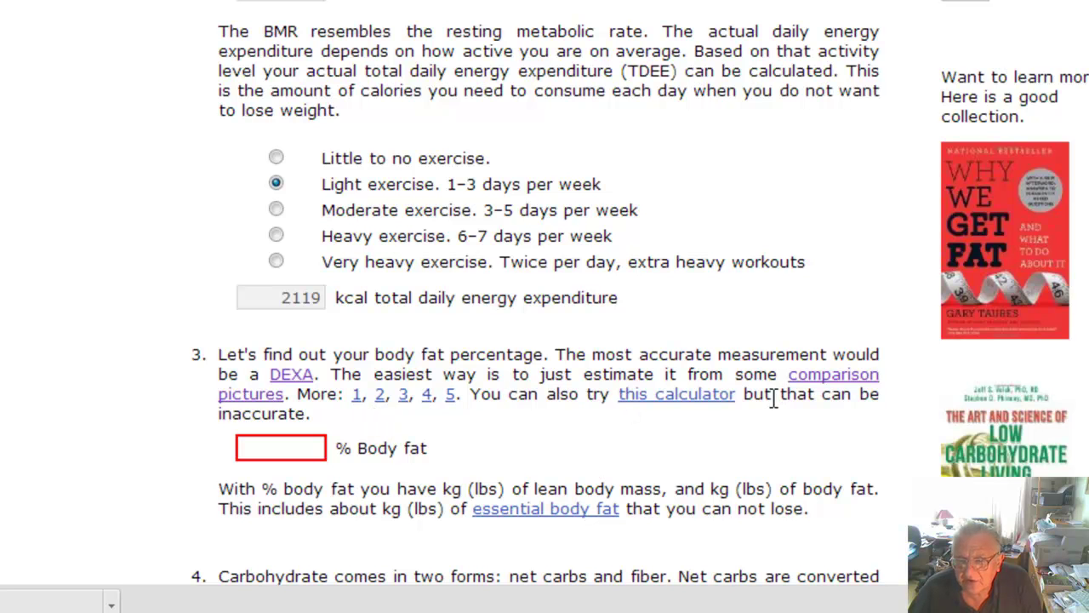
Open the body fat comparison pictures and examine the male and female photo charts and the cartoon chart
left_click(852, 381)
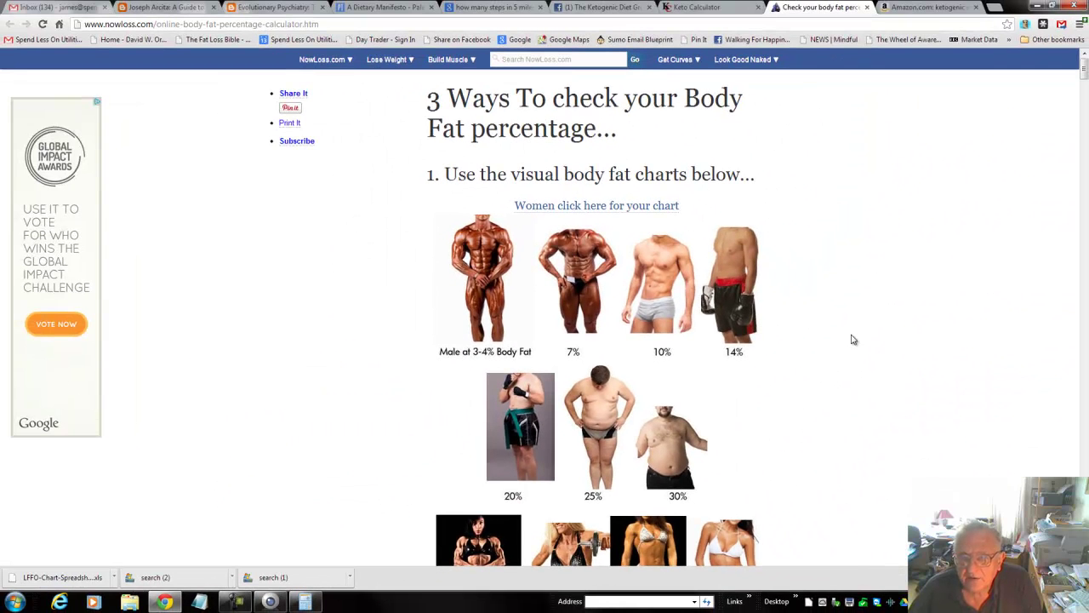
scroll(853, 340, "down", 15)
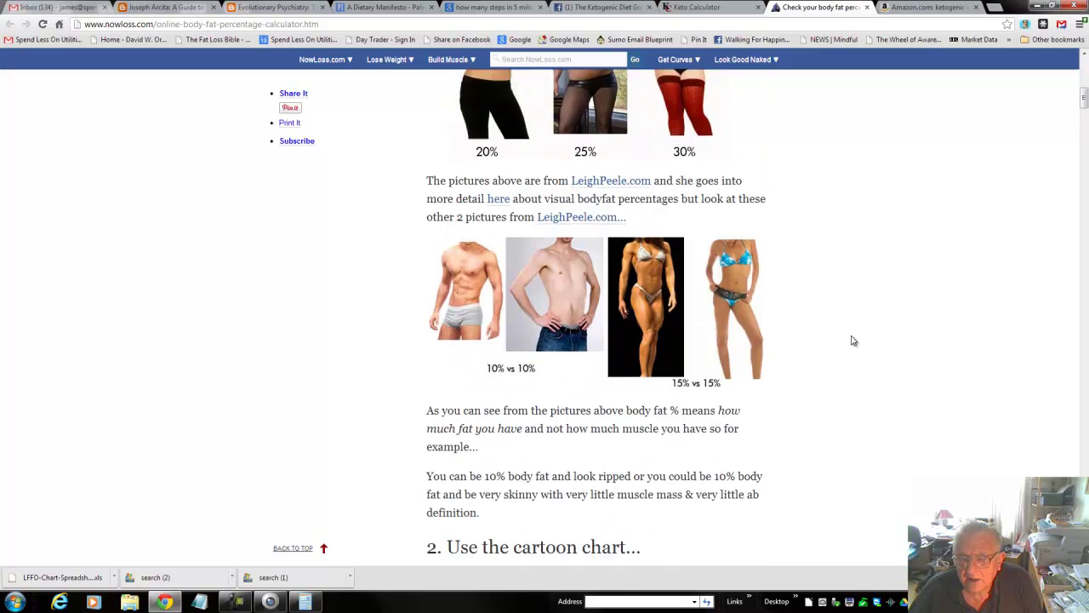
scroll(853, 341, "down", 3)
scroll(854, 340, "up", 12)
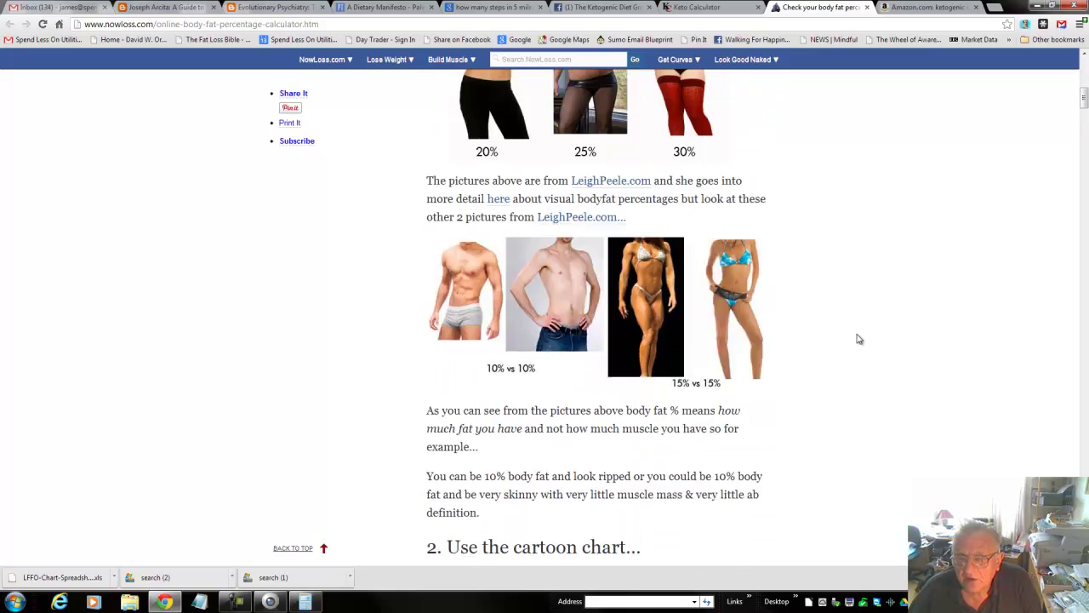
scroll(858, 339, "up", 1)
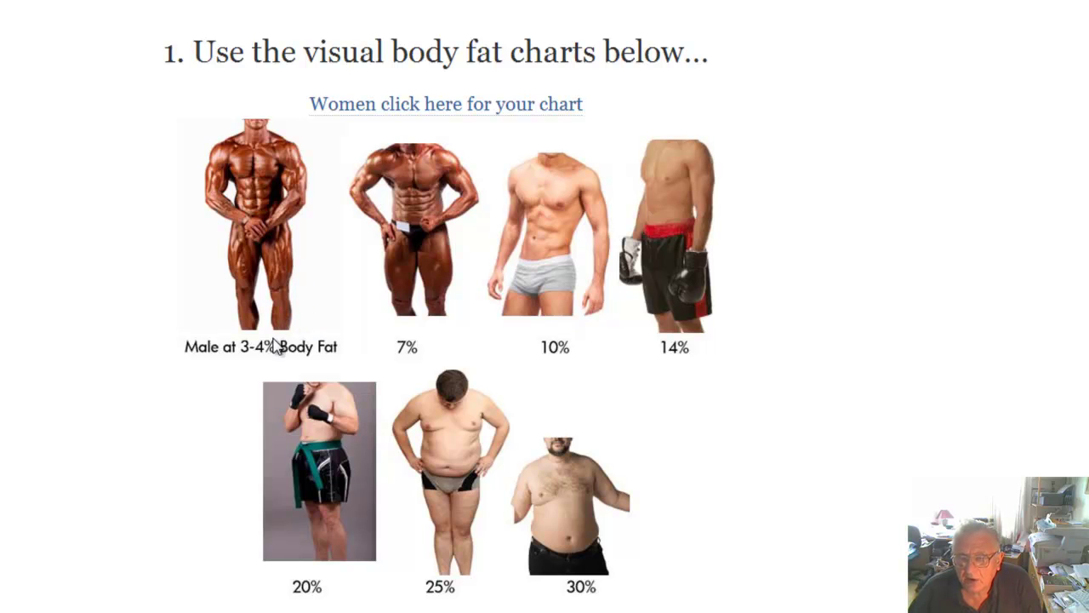
scroll(946, 434, "down", 2)
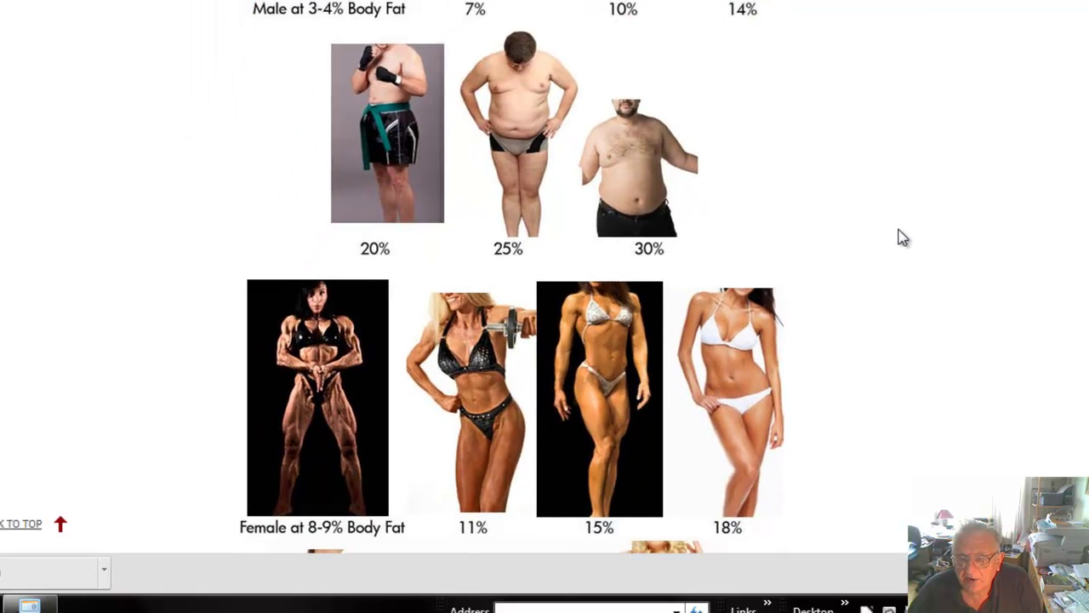
scroll(838, 374, "down", 3)
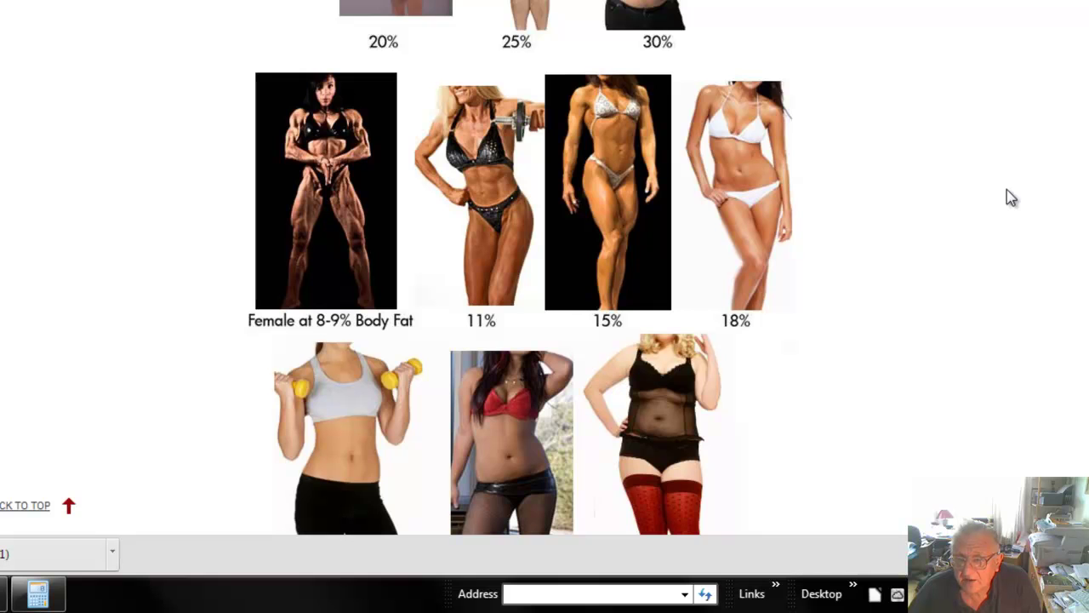
scroll(1007, 190, "down", 2)
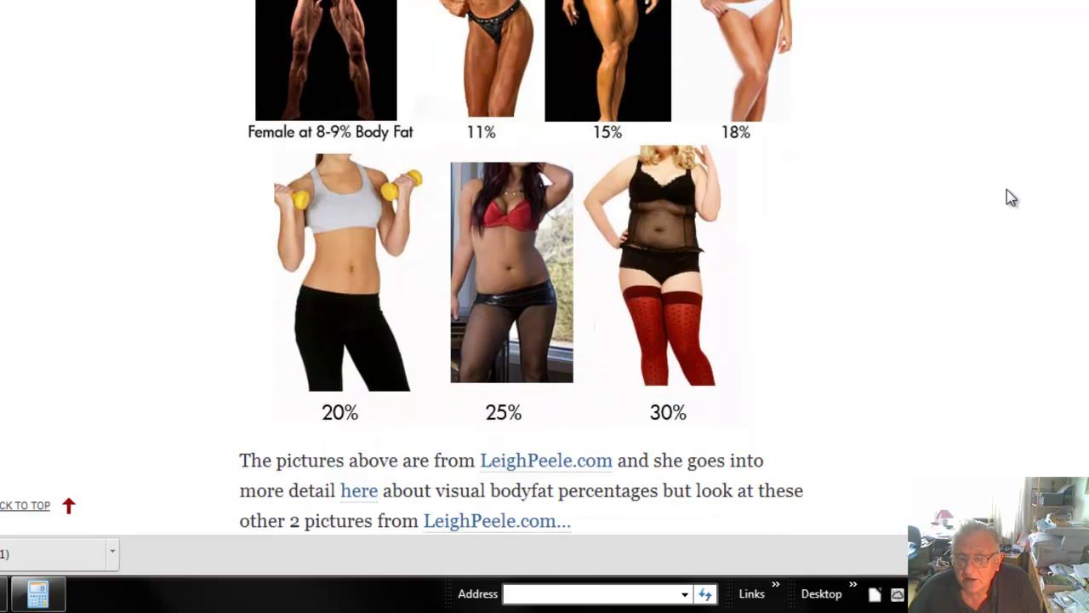
scroll(1006, 189, "up", 4)
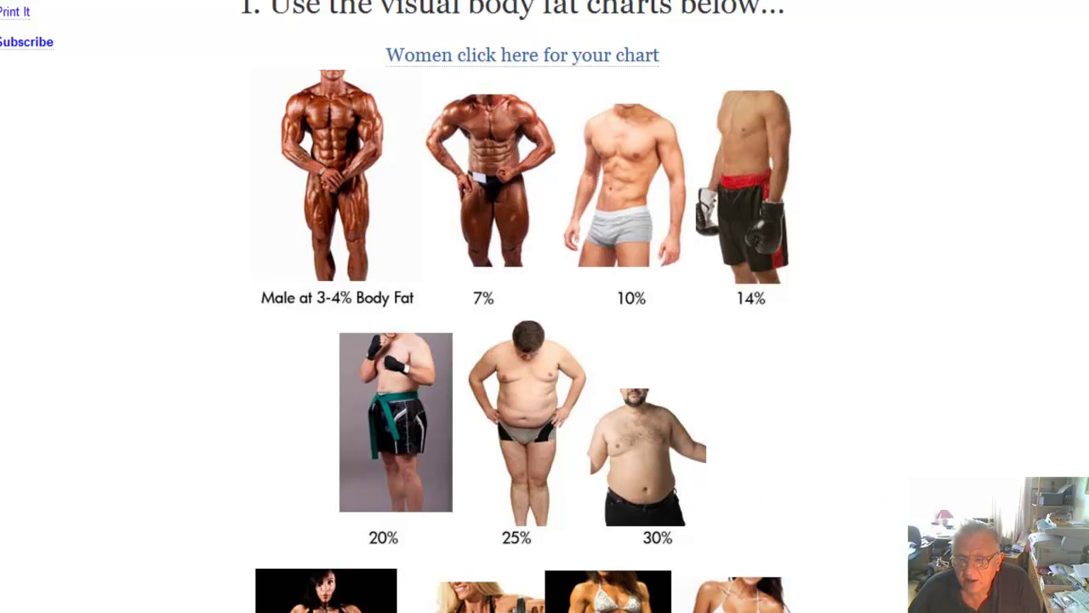
scroll(335, 423, "down", 3)
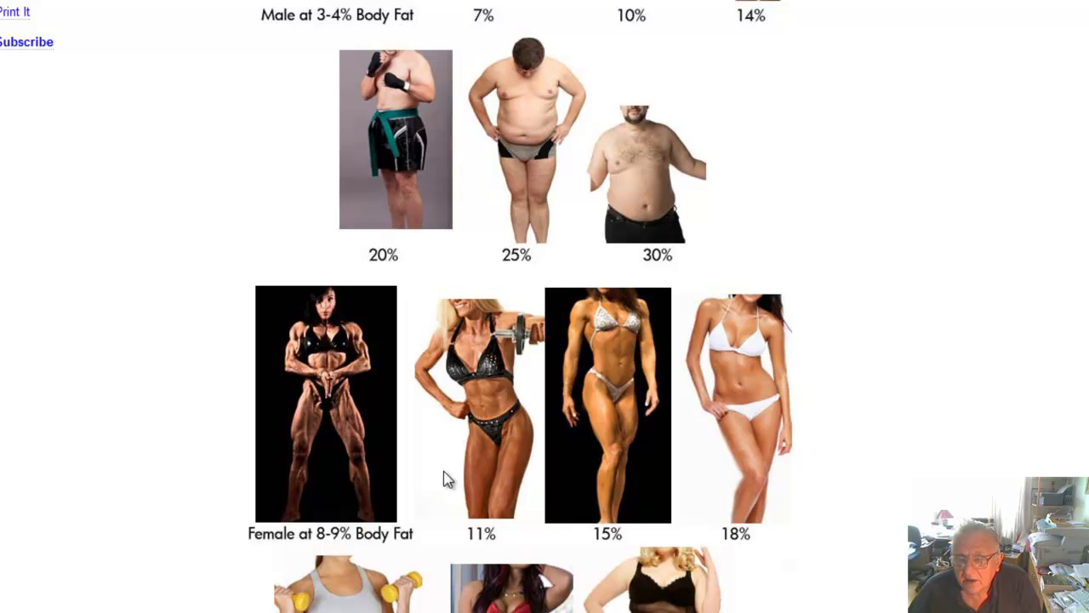
scroll(443, 470, "down", 1)
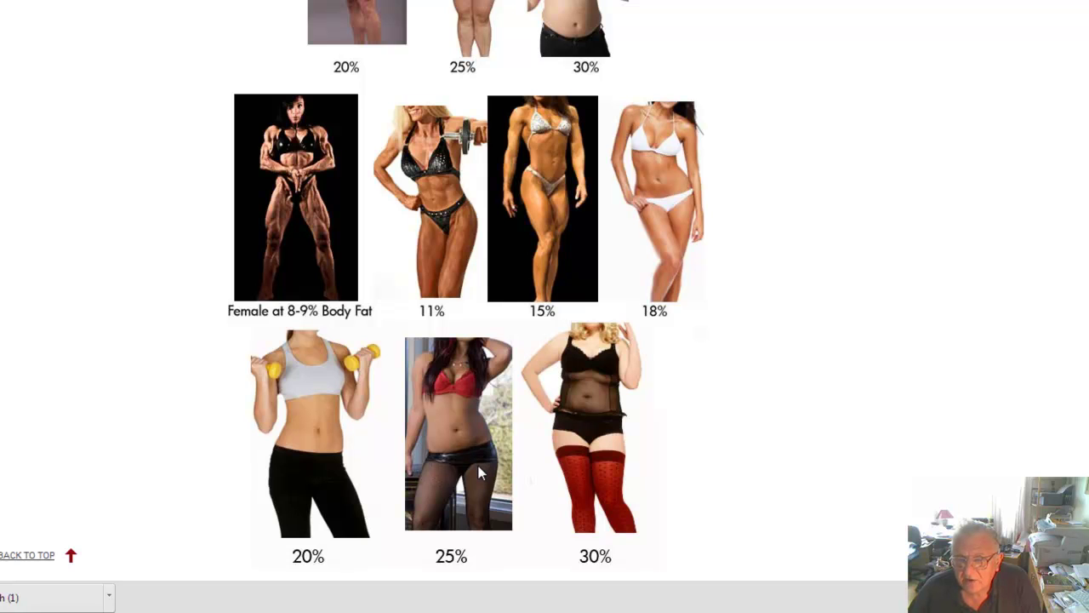
scroll(792, 464, "down", 1)
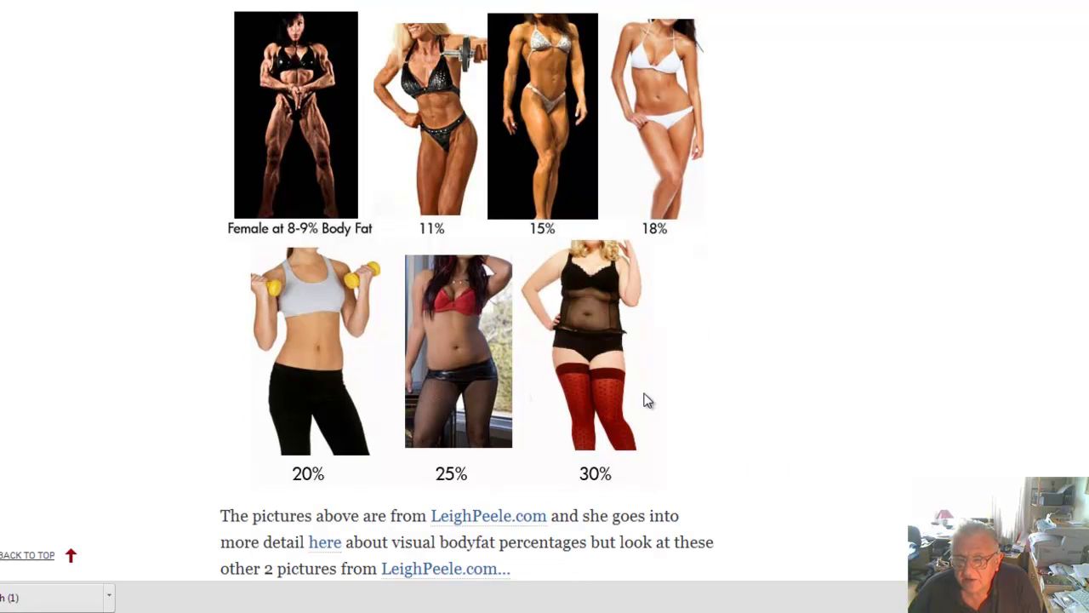
scroll(763, 411, "down", 4)
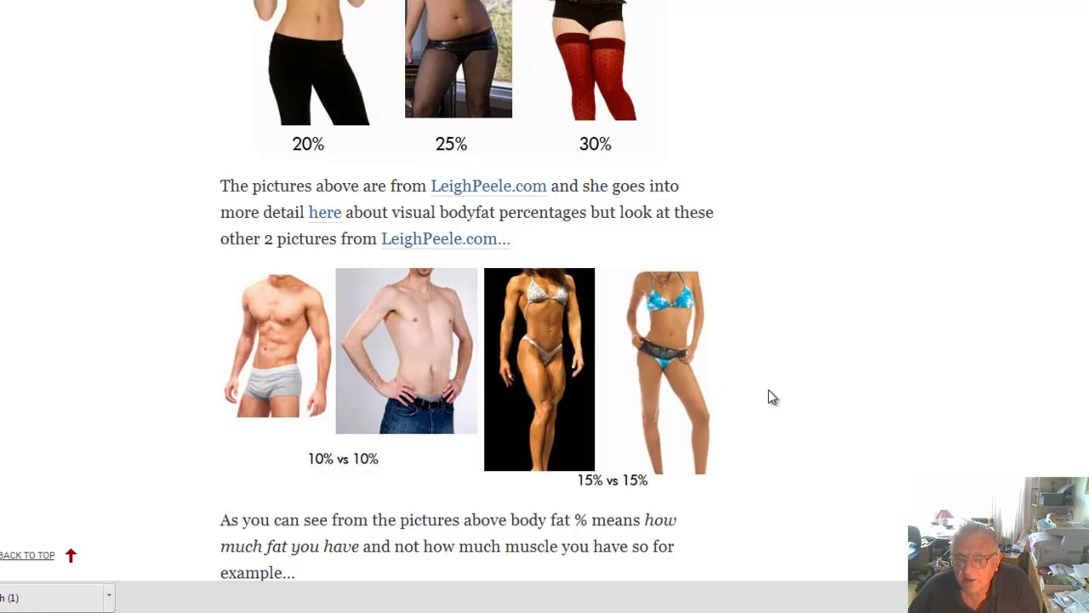
scroll(768, 391, "down", 8)
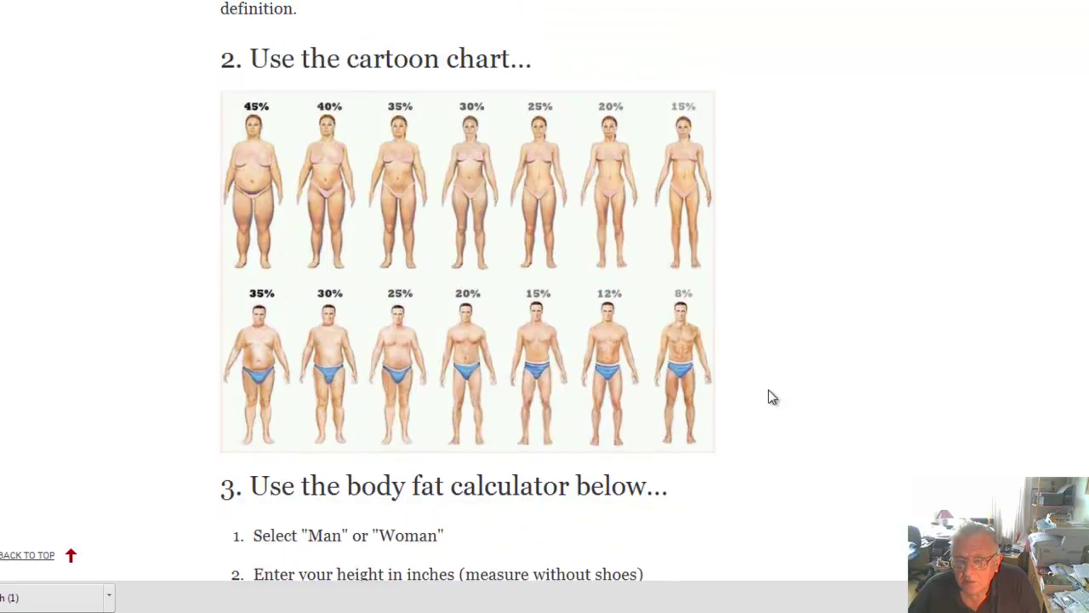
scroll(768, 392, "down", 1)
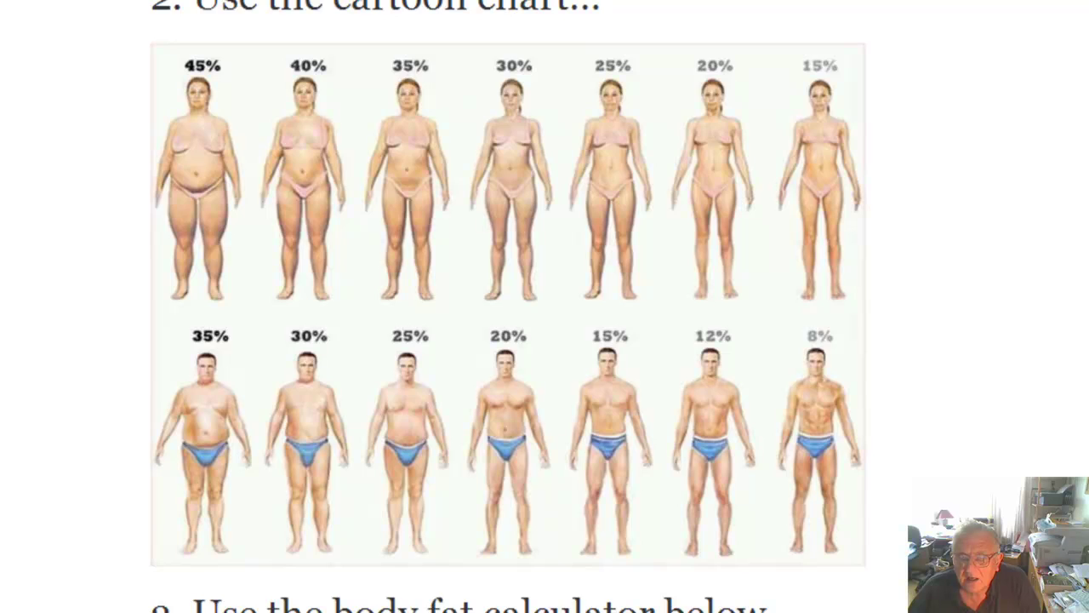
scroll(508, 340, "up", 1)
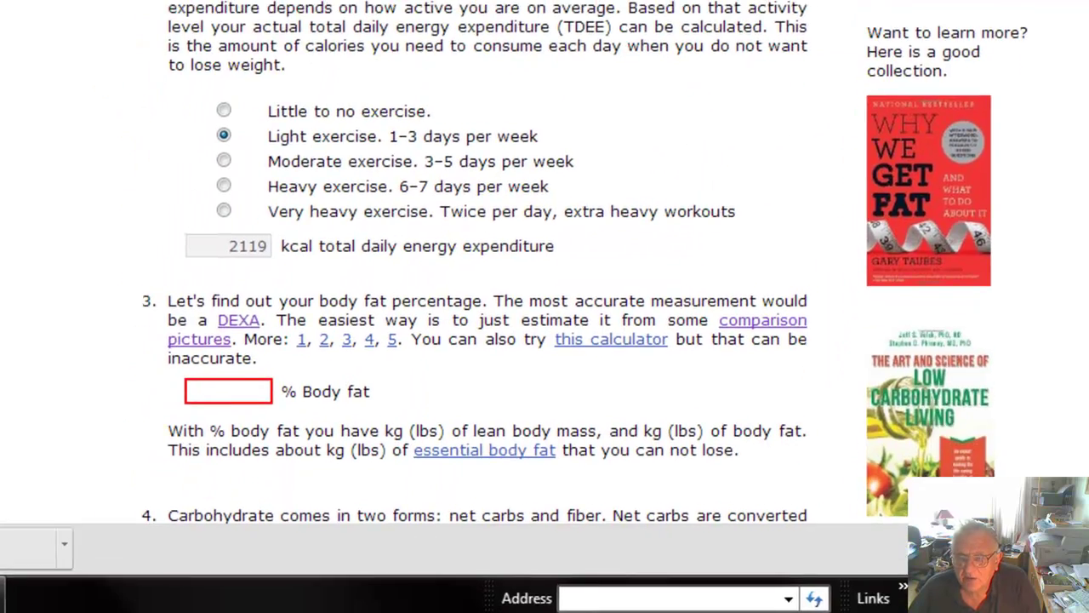
Set the body fat percentage to 40 and review the resulting lean mass and body fat breakdown
left_click(247, 383)
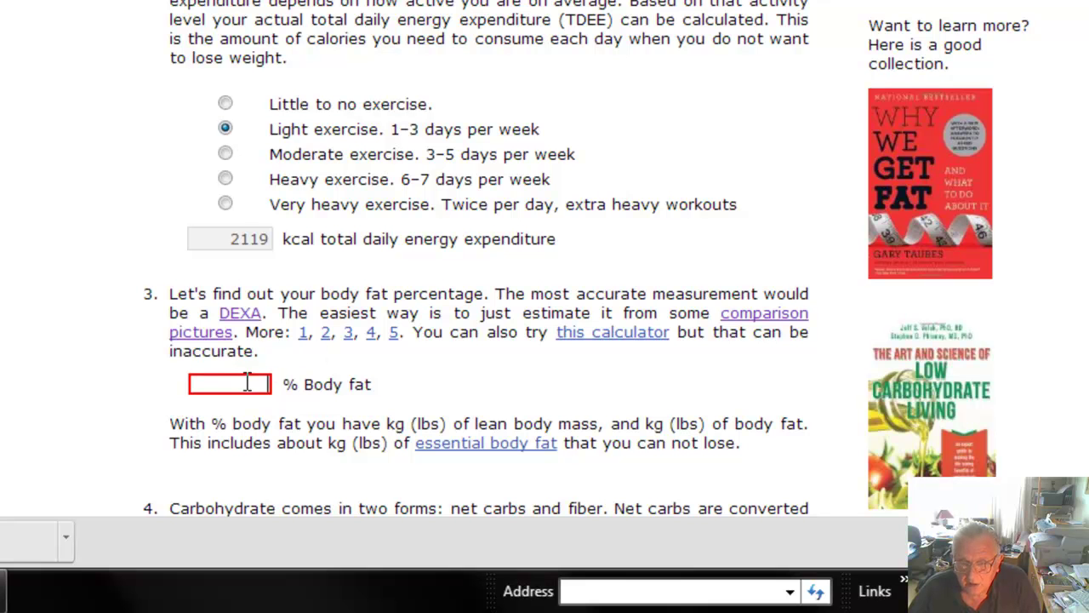
type("40")
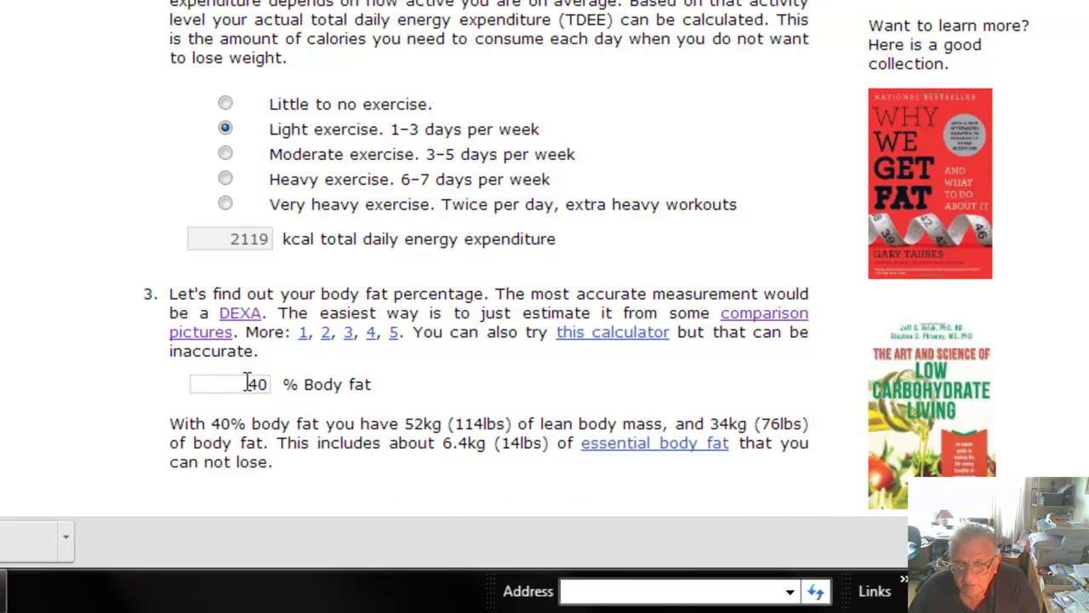
scroll(549, 235, "down", 3)
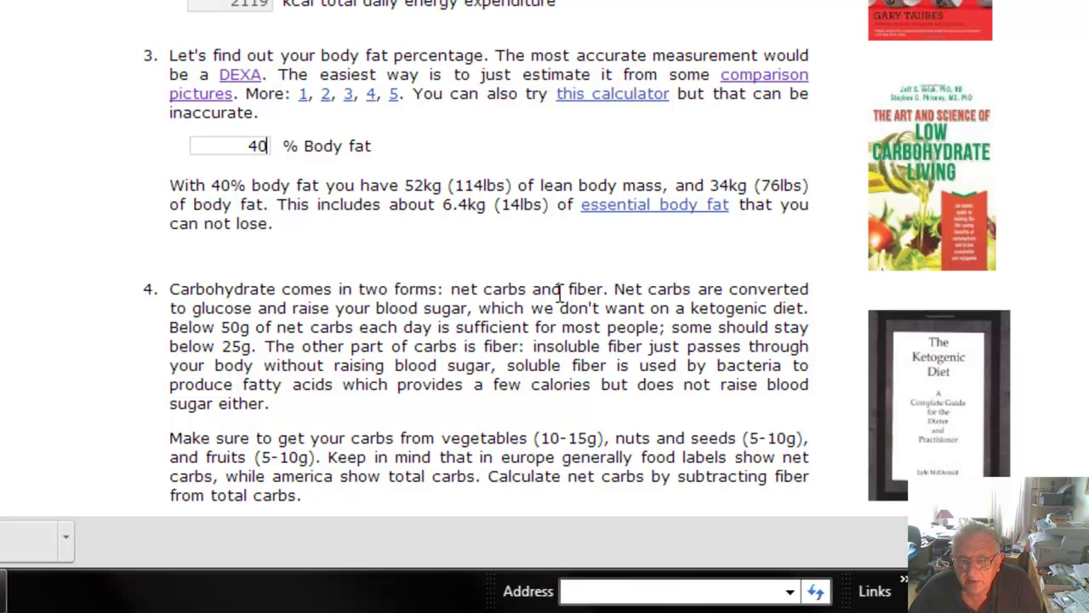
scroll(468, 227, "down", 3)
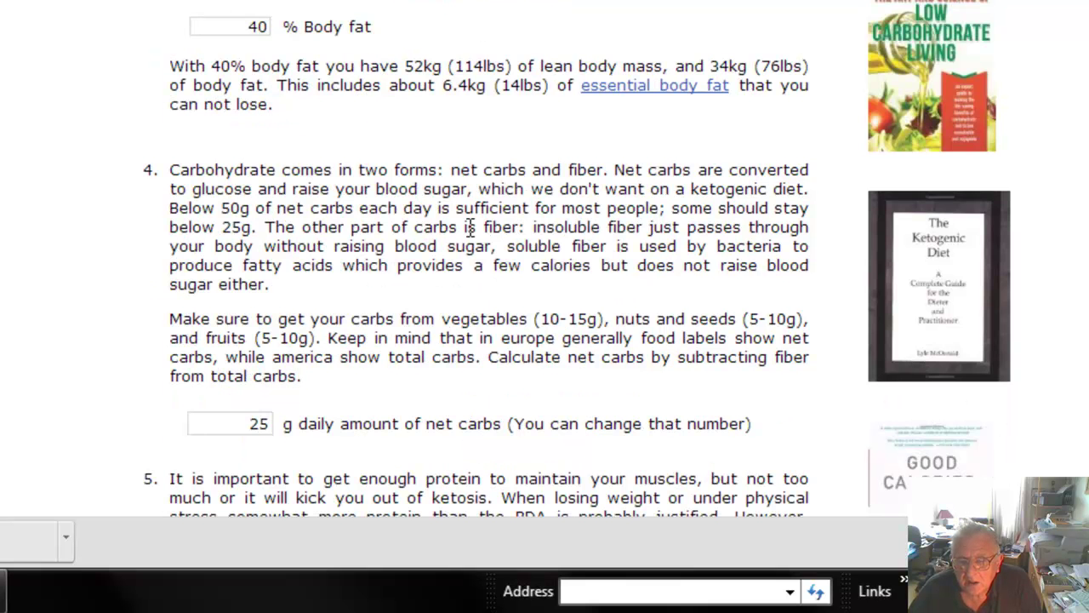
scroll(468, 227, "up", 3)
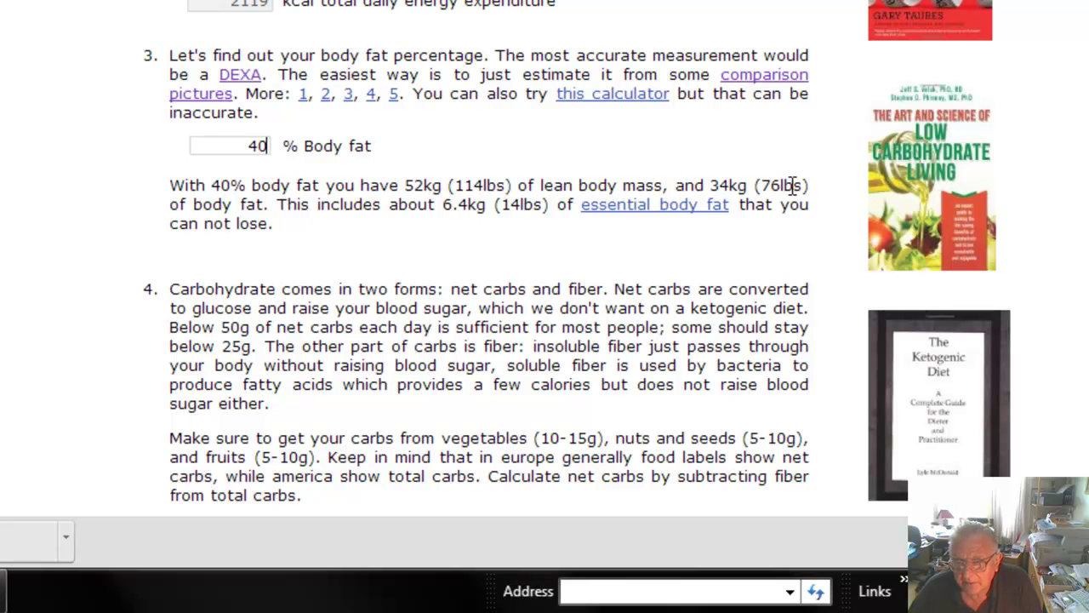
Switch to the Windows Calculator and multiply 60 by 3500
mouse_move(1, 602)
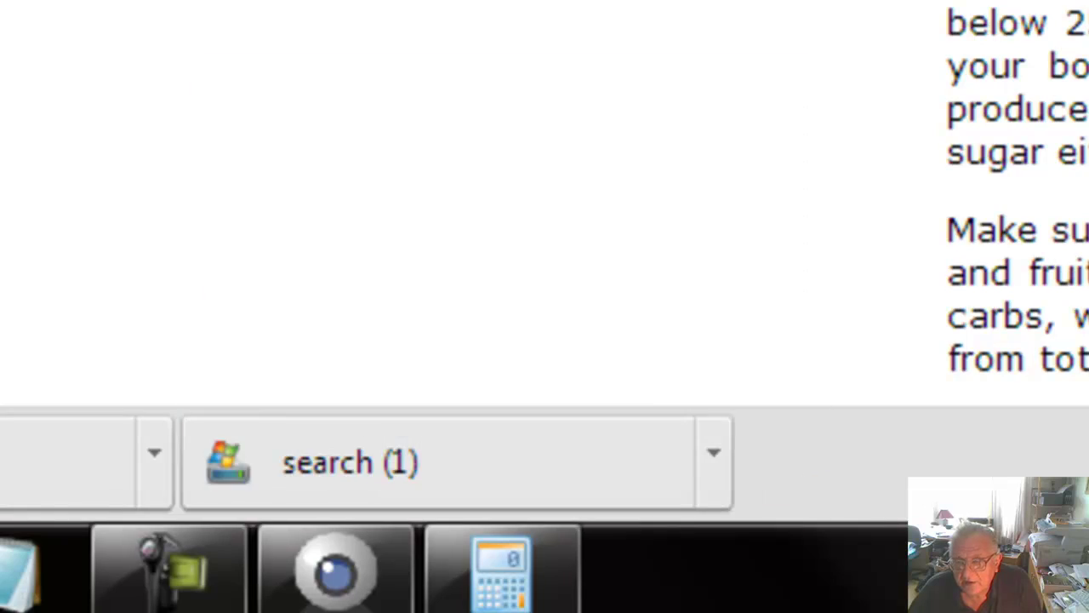
left_click(460, 600)
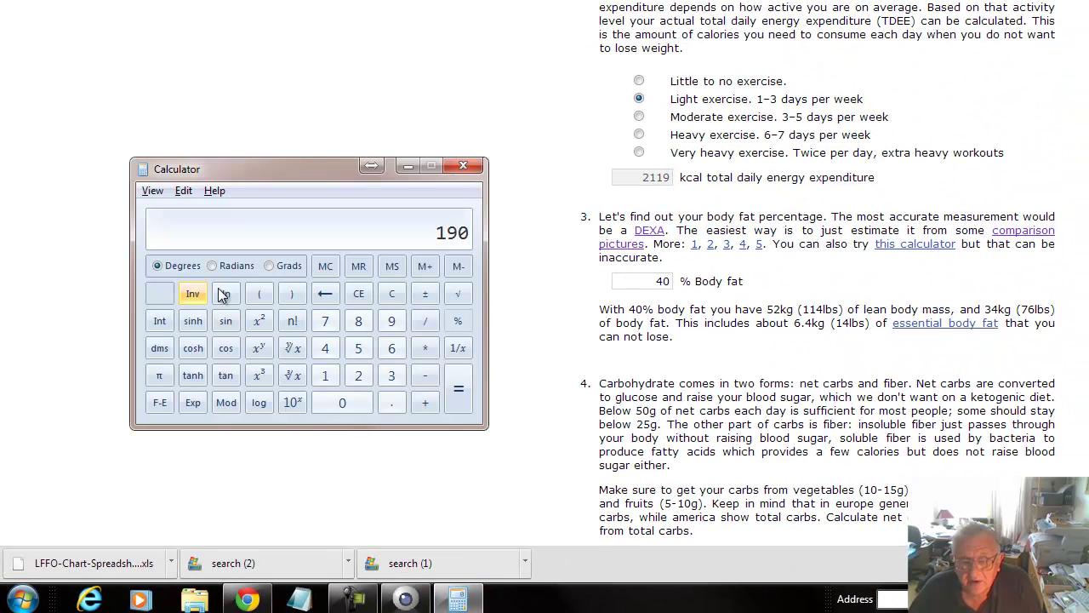
left_click(390, 351)
left_click(349, 402)
left_click(424, 348)
left_click(382, 383)
left_click(358, 348)
double_click(356, 396)
left_click(456, 389)
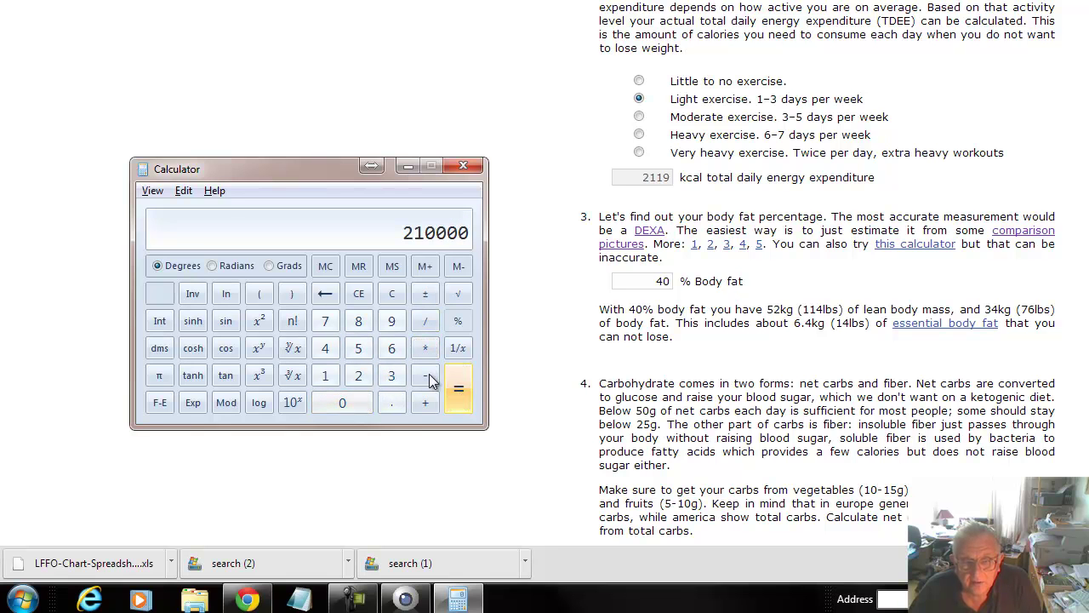
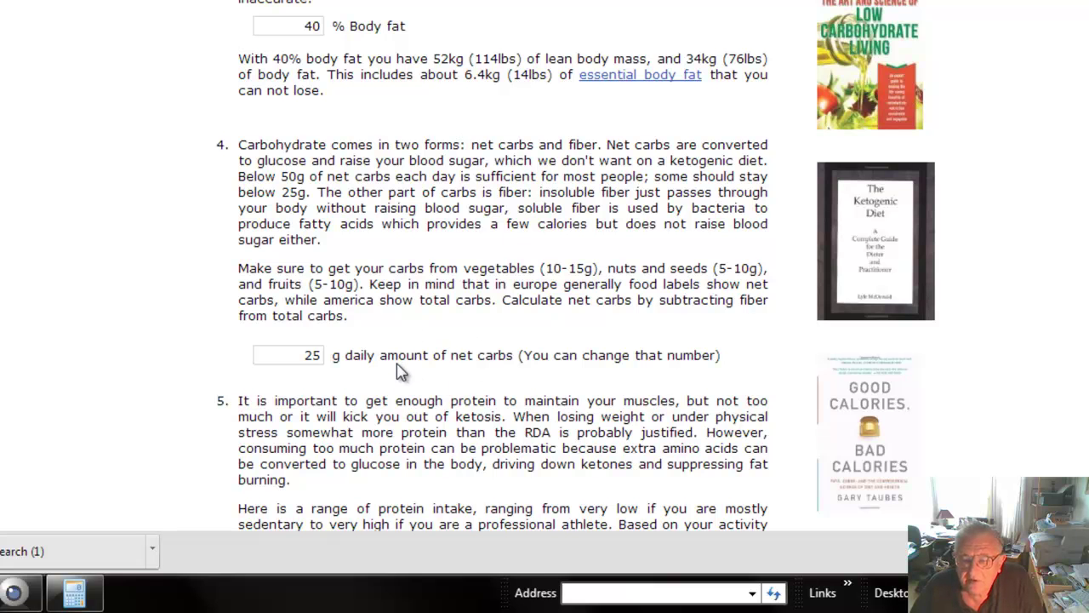
Check the daily amount of net carbs in the carbohydrate section
left_click(309, 356)
double_click(310, 356)
left_click(382, 359)
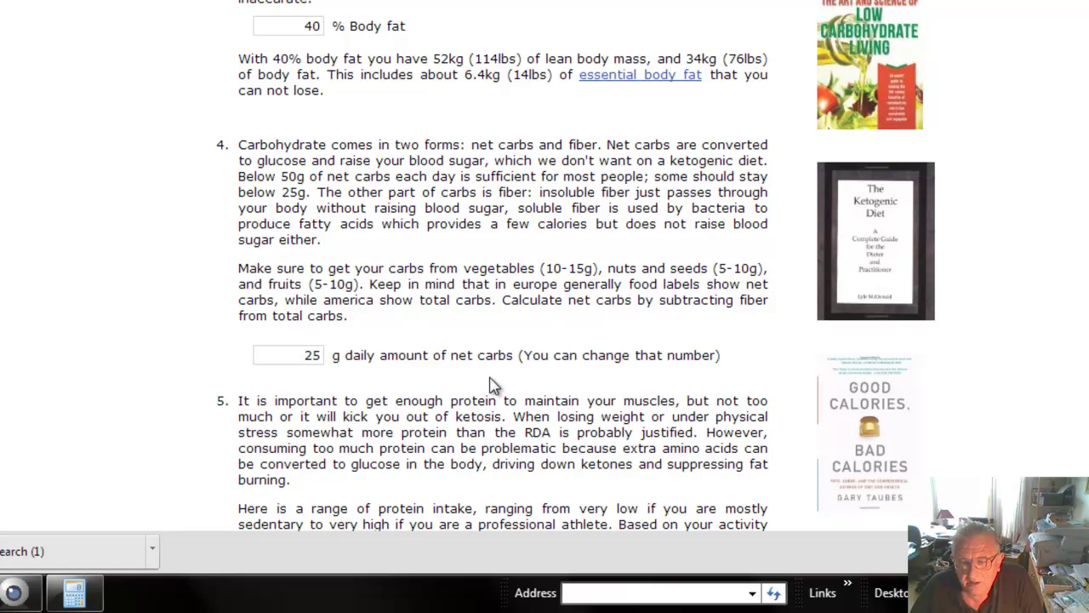
Read the protein intake guidance in section 5 and set the chosen protein amount to 90 g
scroll(494, 383, "down", 5)
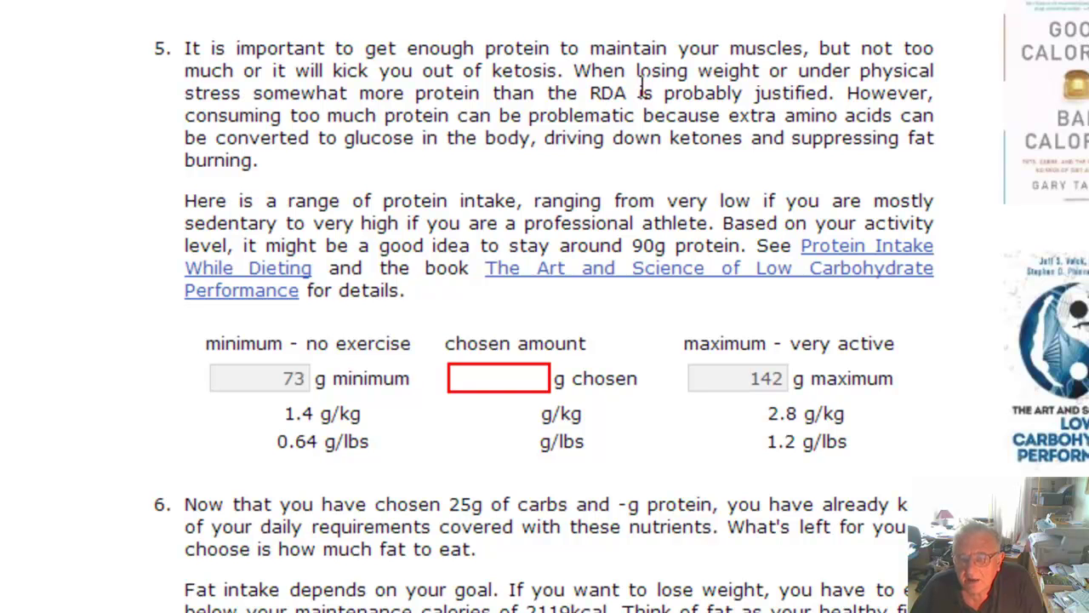
left_click_drag(186, 48, 811, 51)
left_click(432, 94)
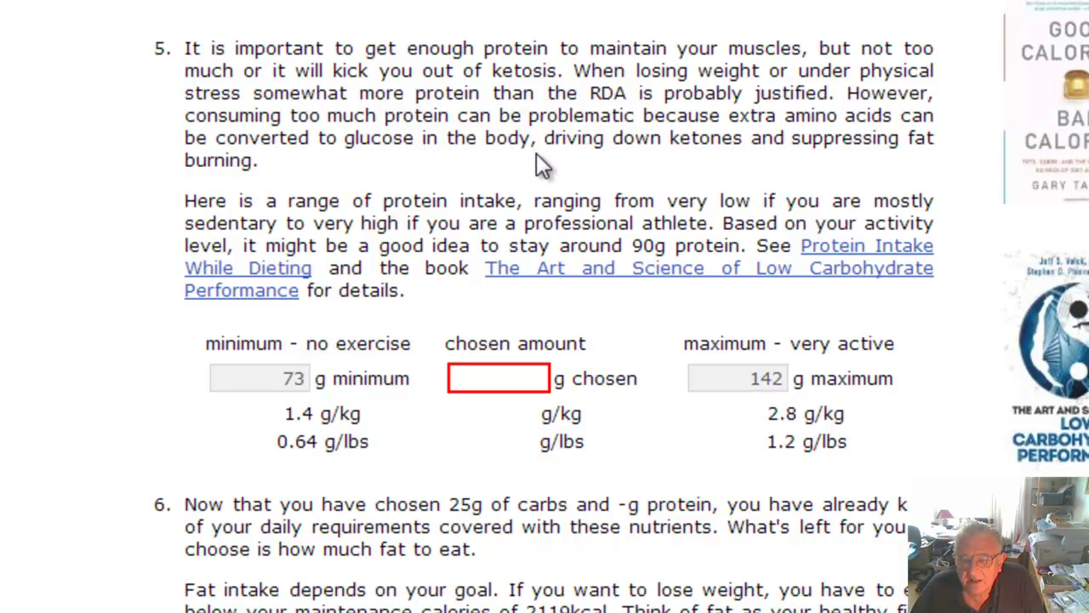
scroll(450, 289, "down", 3)
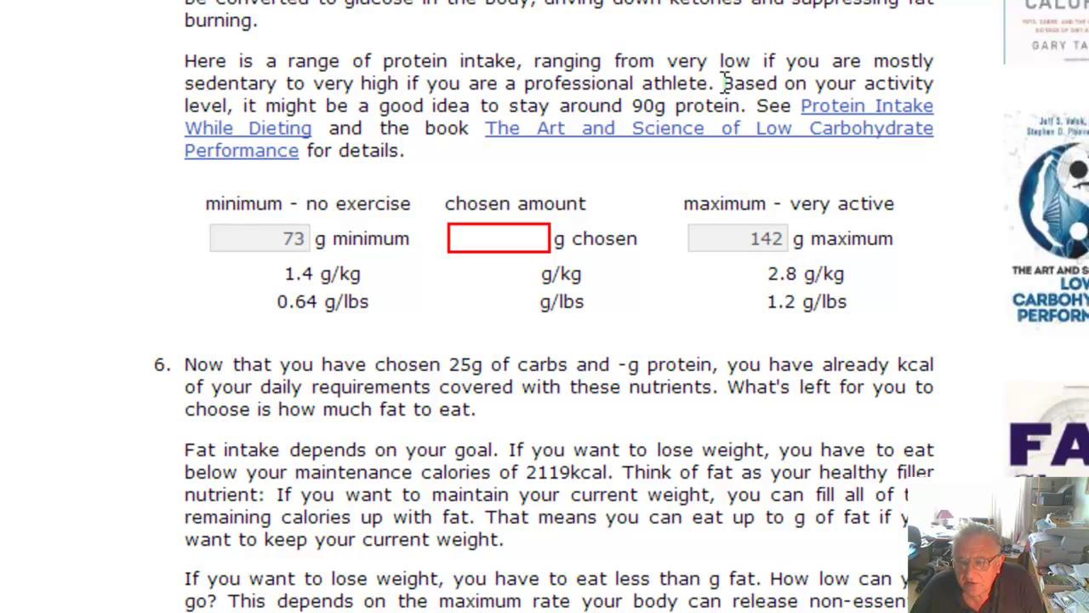
left_click_drag(722, 82, 749, 102)
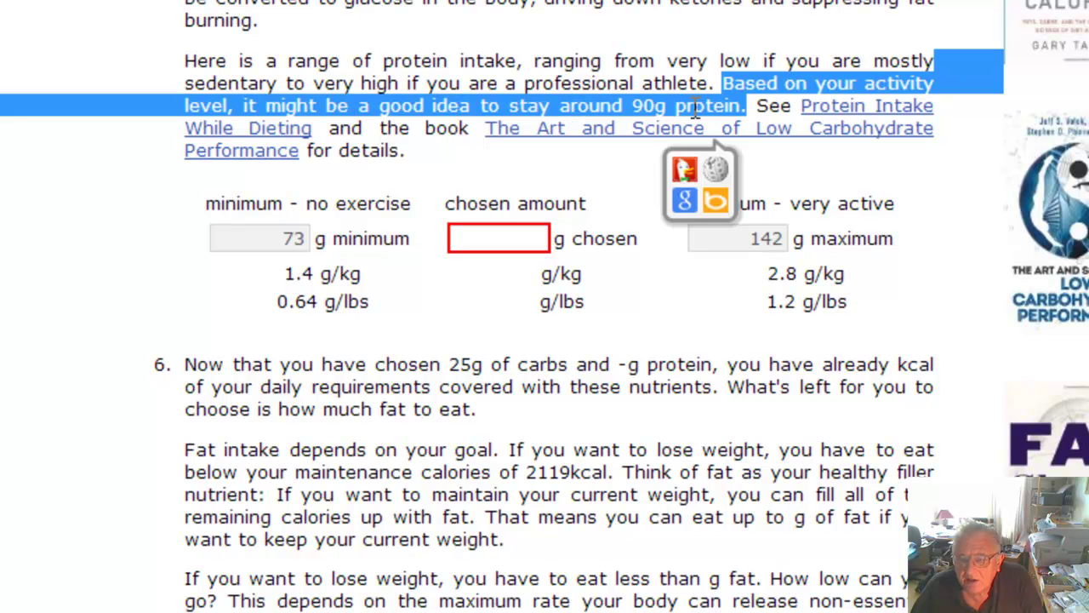
left_click(696, 104)
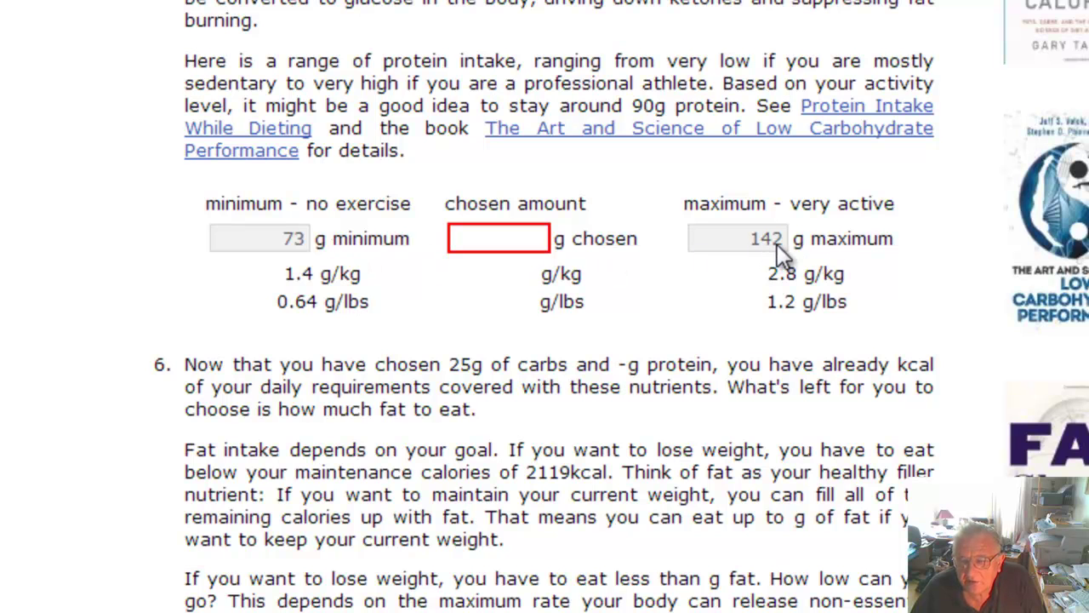
left_click(527, 235)
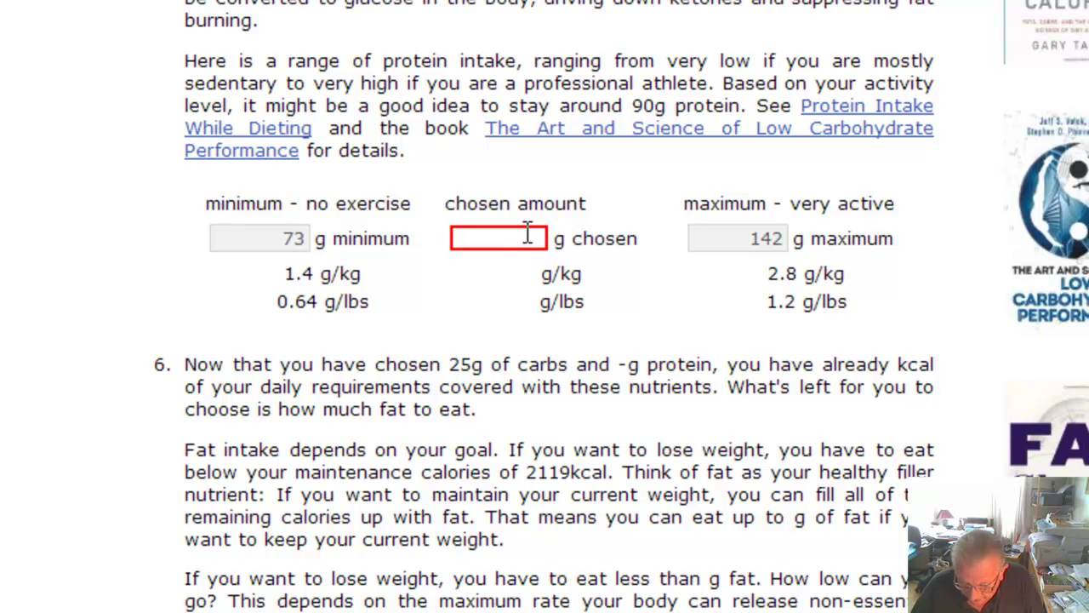
type("90")
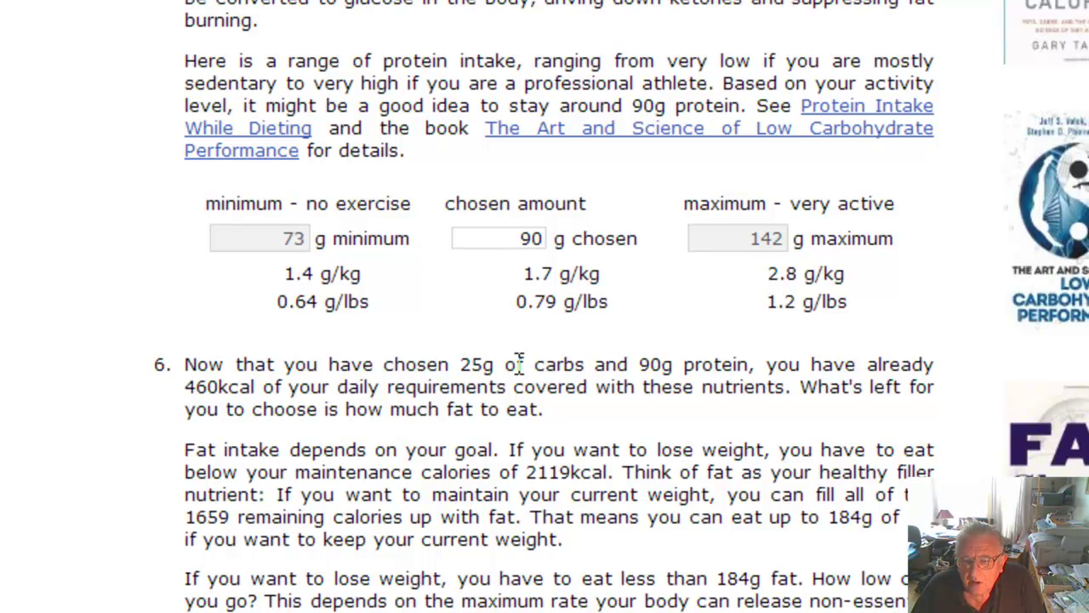
Examine the fat intake guidance in section 6, comparing it with the daily energy expenditure and noting the minimum daily fat
scroll(519, 362, "down", 2)
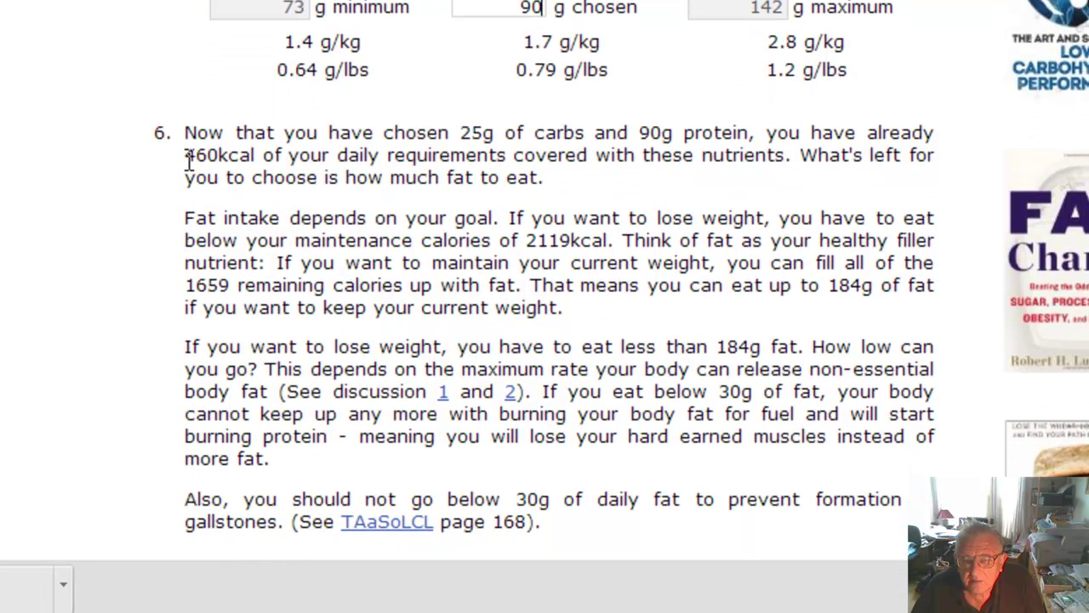
left_click_drag(186, 246, 228, 246)
left_click_drag(228, 153, 255, 153)
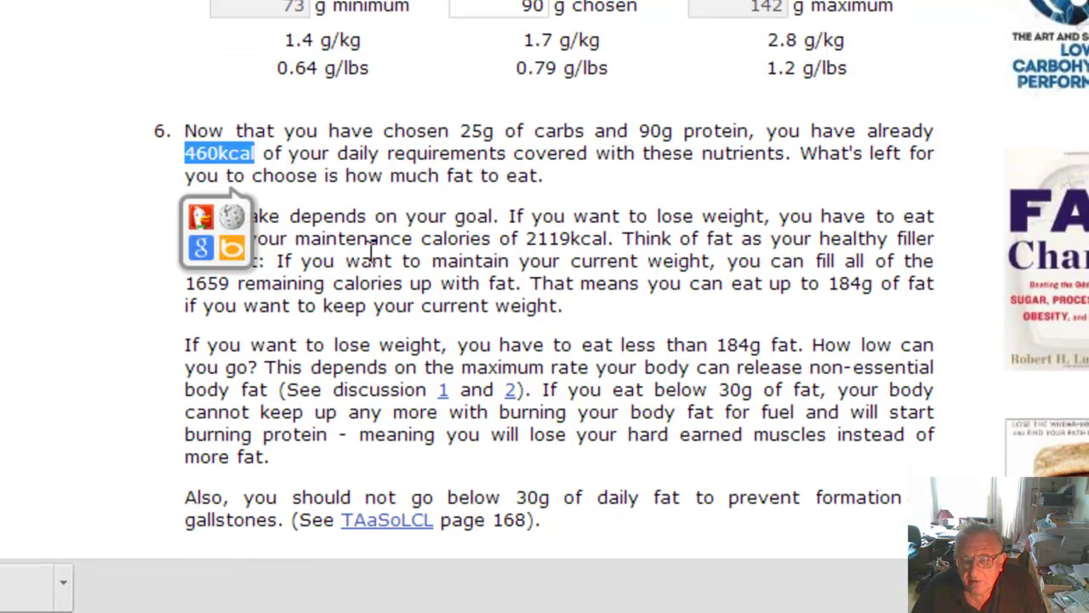
left_click(415, 203)
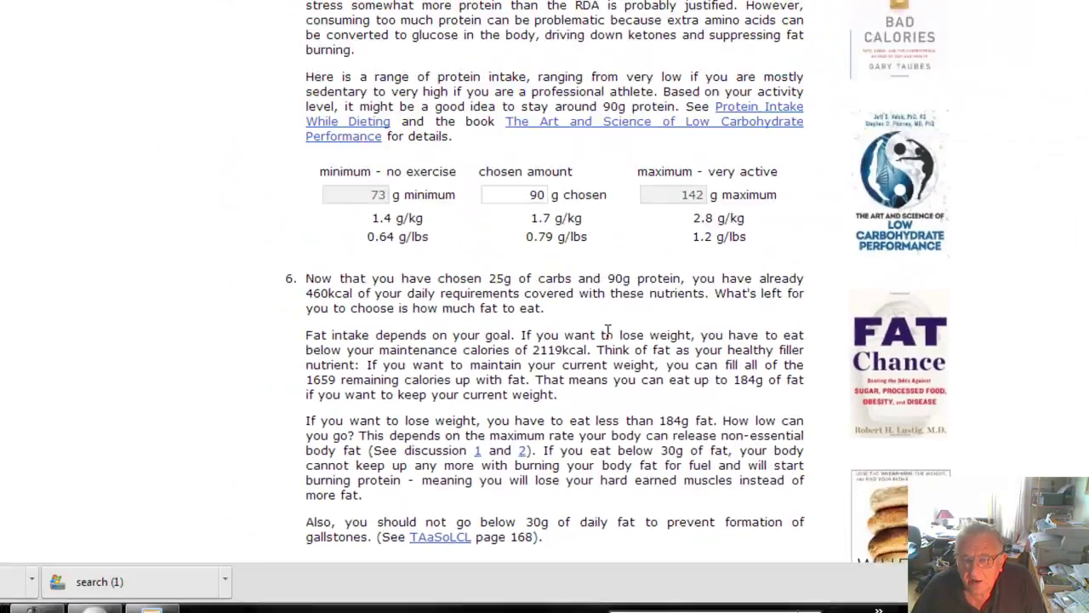
scroll(639, 209, "up", 10)
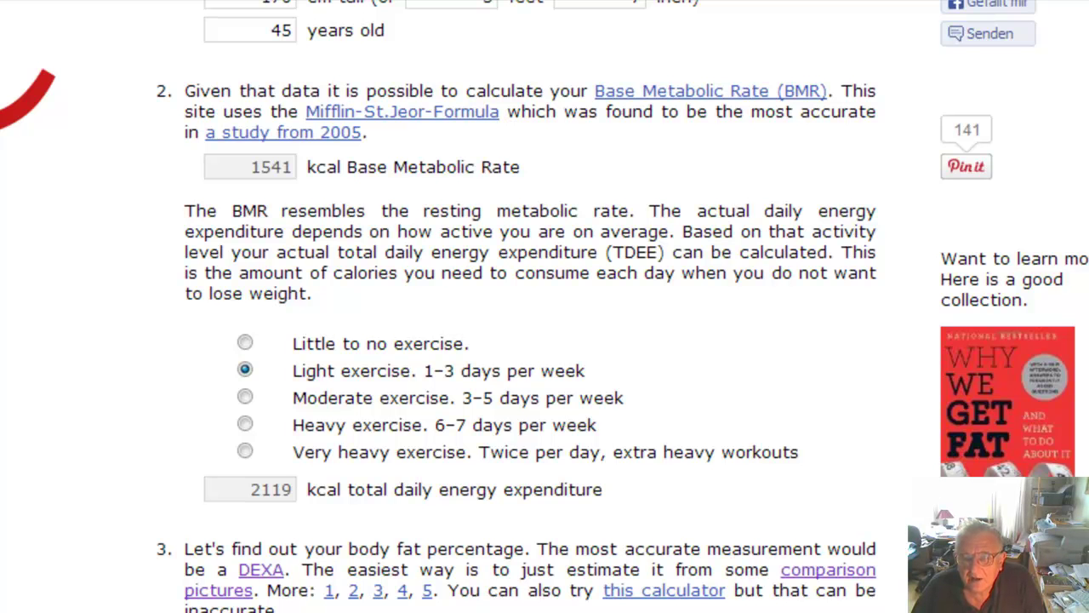
scroll(545, 307, "down", 10)
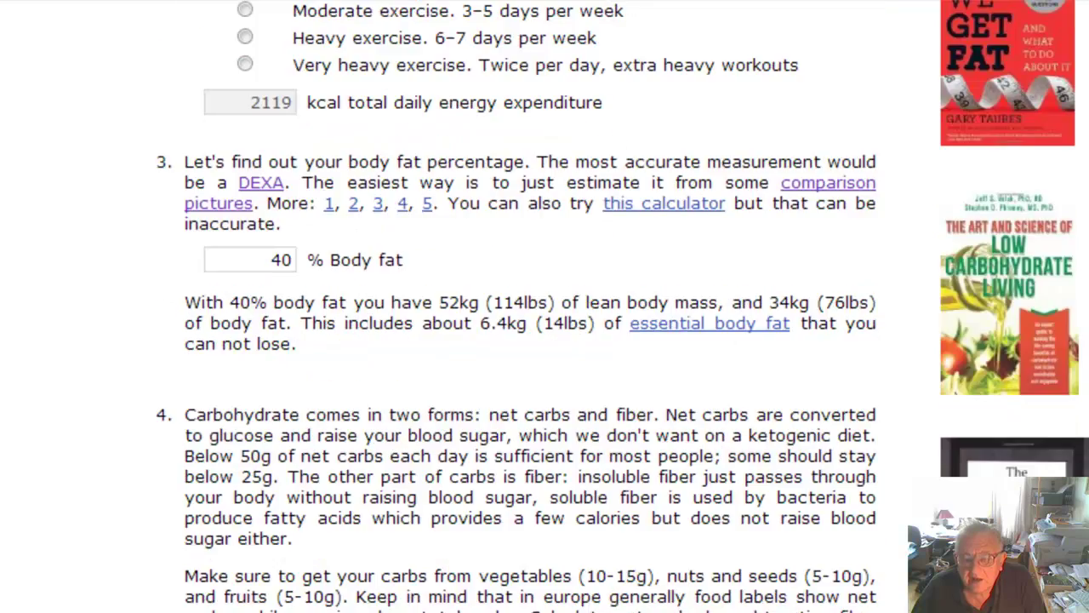
scroll(544, 307, "down", 3)
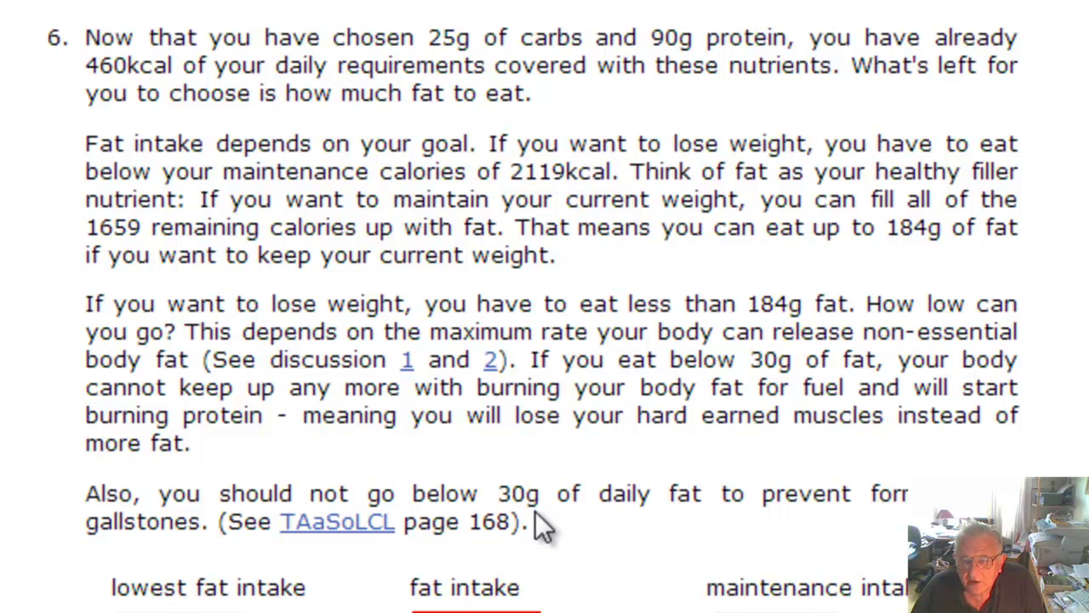
left_click_drag(510, 496, 570, 495)
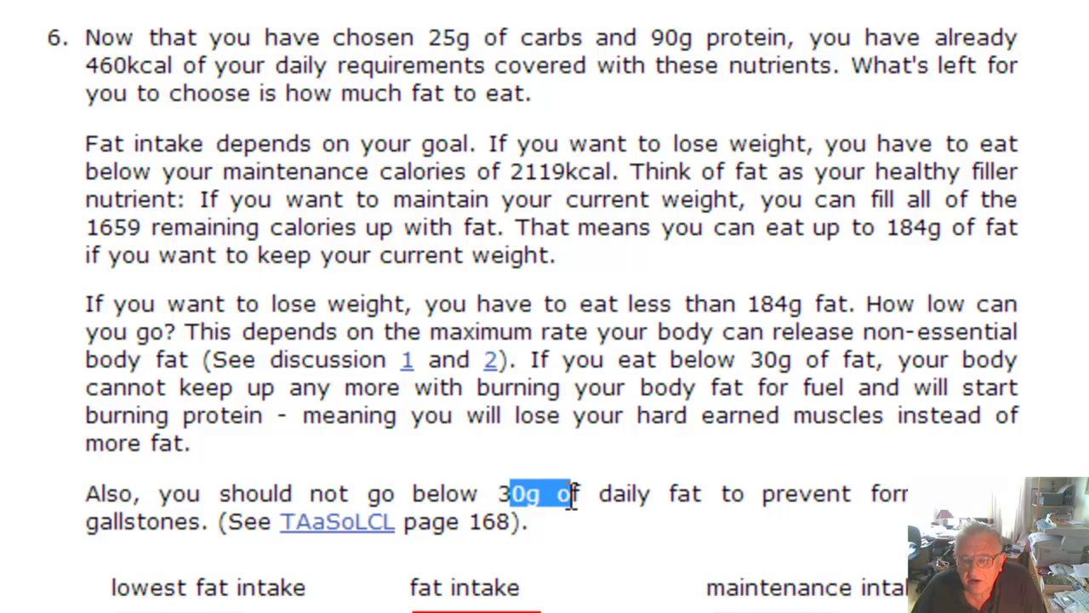
left_click(591, 441)
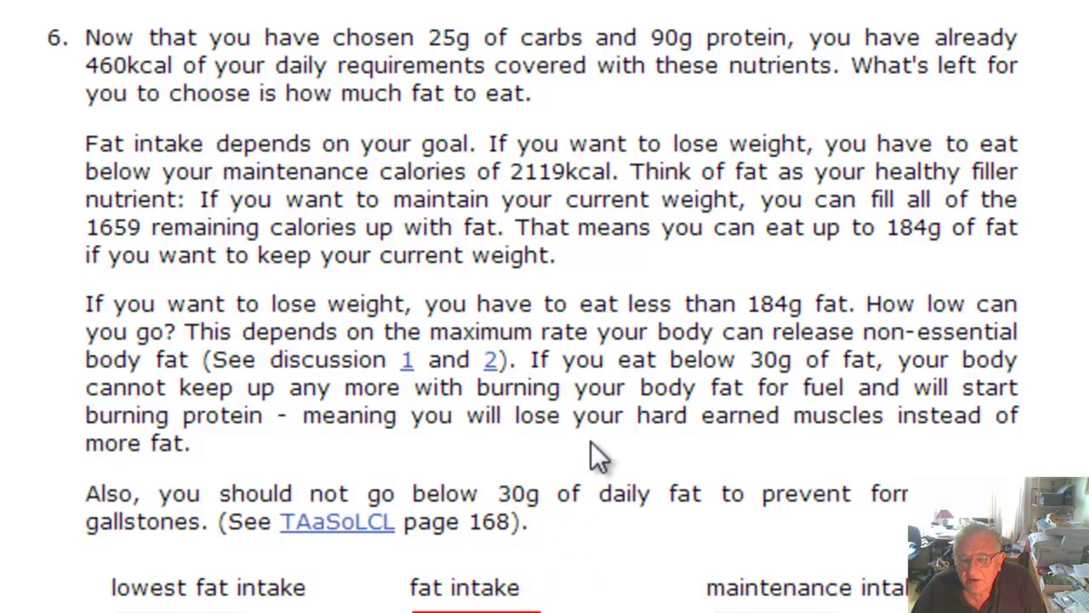
Set the total calories in section 6 to 1500 kcal
scroll(622, 541, "down", 3)
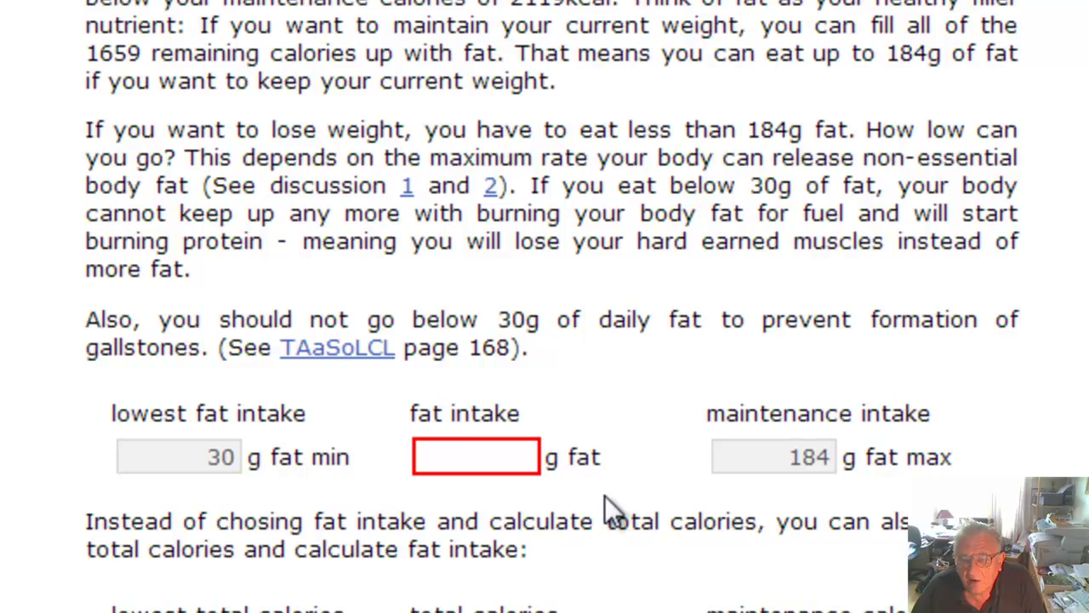
scroll(606, 502, "down", 3)
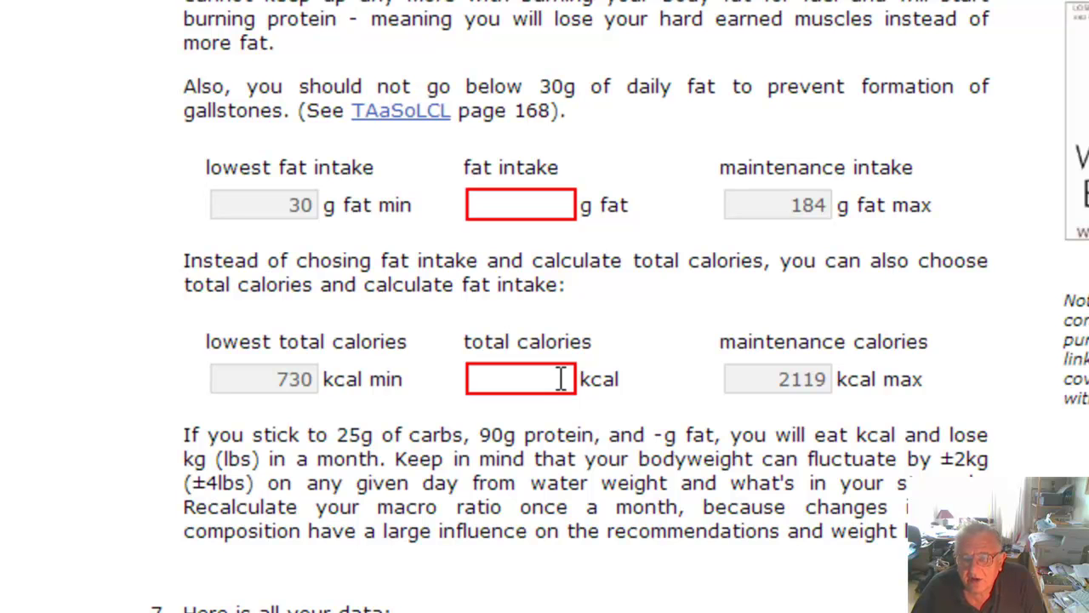
left_click(562, 379)
type("1")
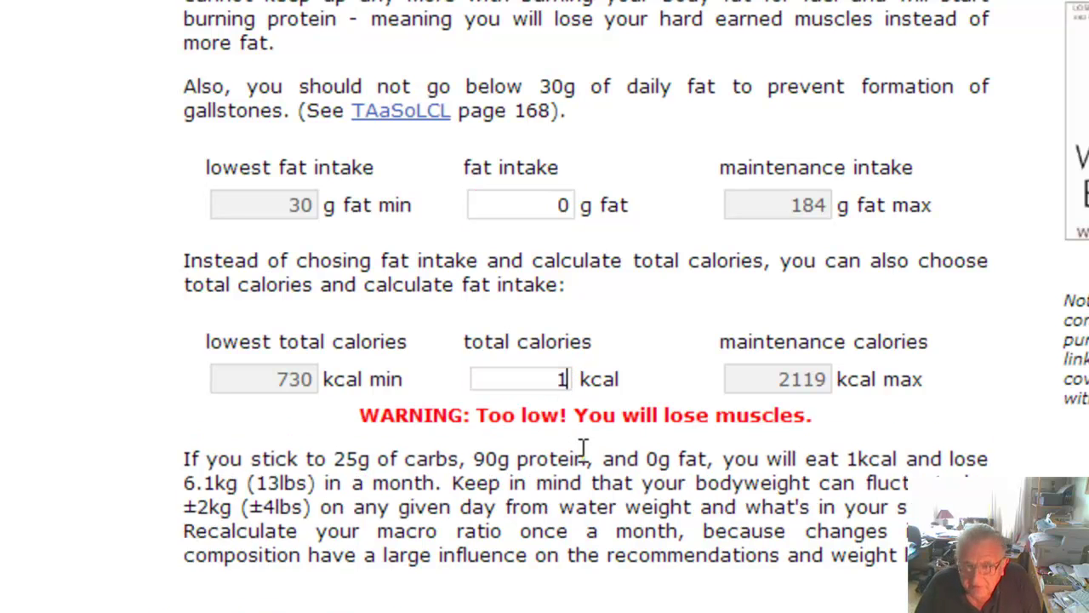
type("500")
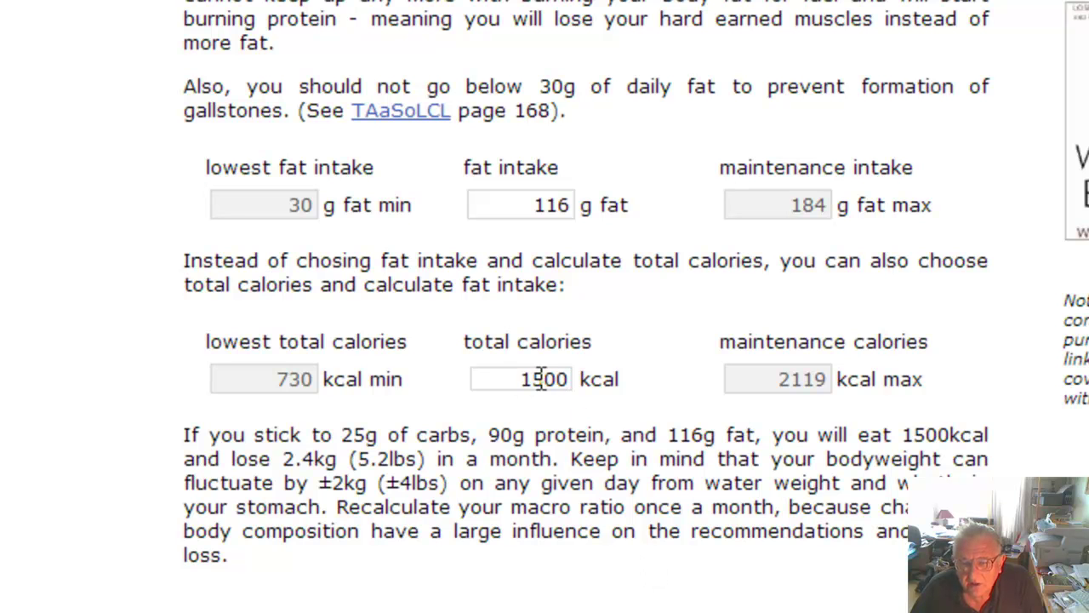
Try total calories of 1400 kcal and 1200 kcal to compare the fat intake and monthly weight loss
left_click_drag(532, 379, 545, 378)
type("4")
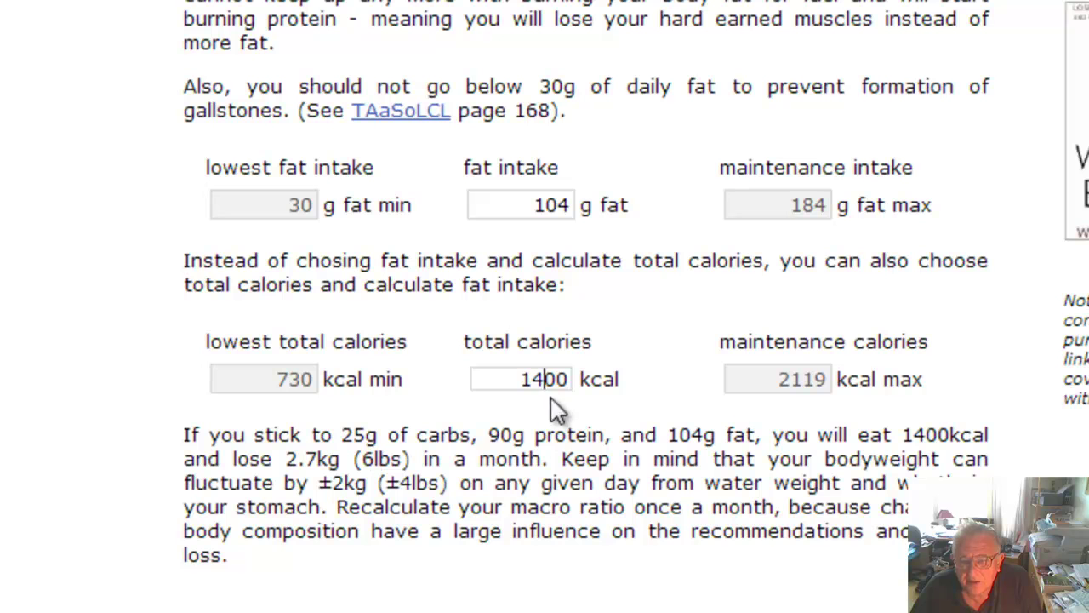
left_click_drag(529, 378, 538, 380)
type("2")
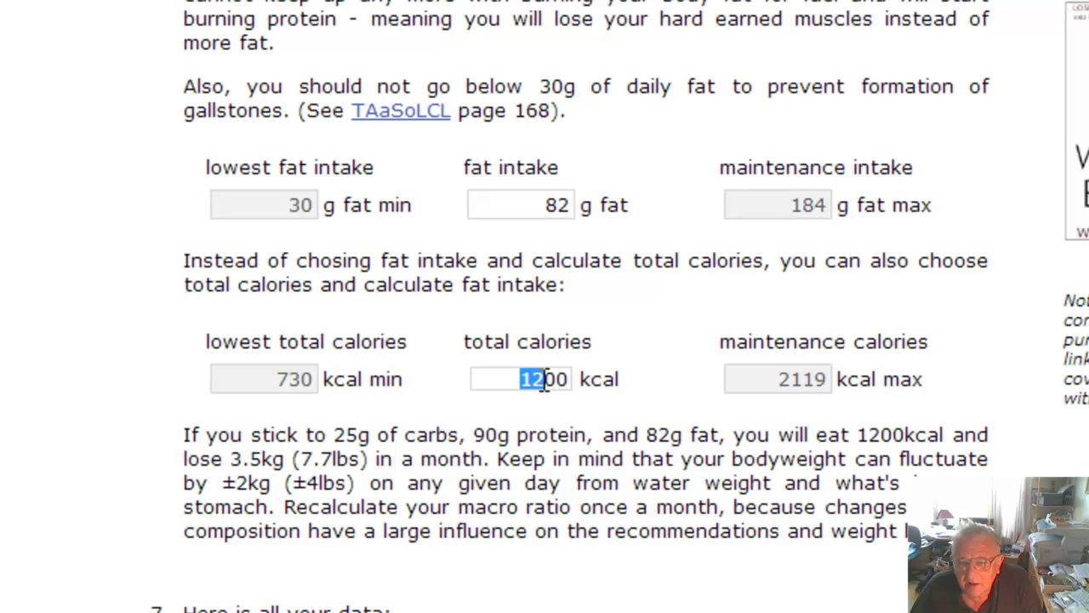
Try 600 kcal as the total calories, and replace it with 900 kcal
type("6")
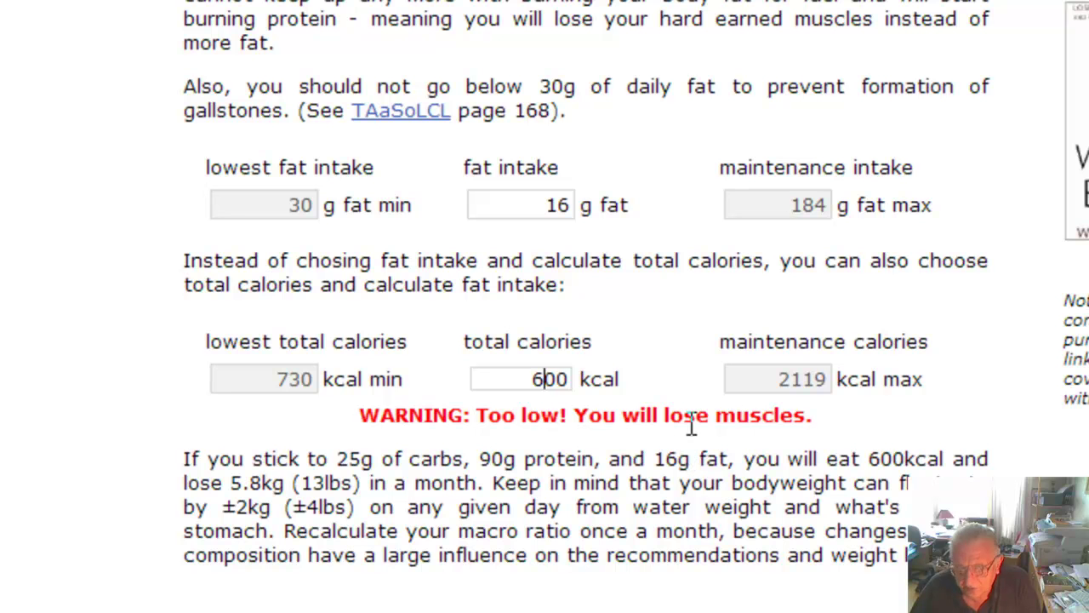
key("BackSpace")
type("9")
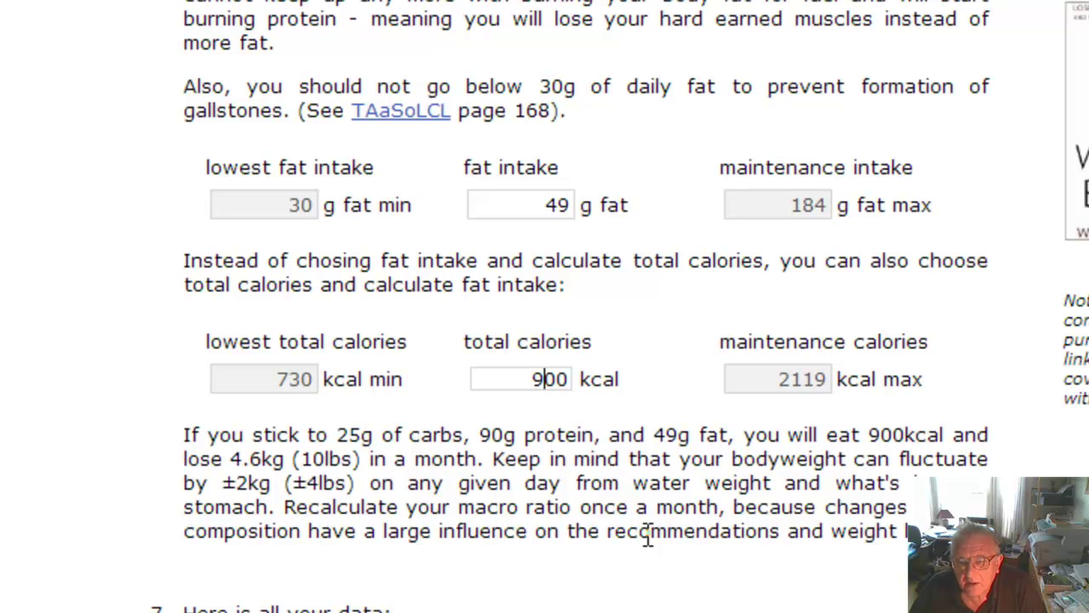
Compare the body weight entered in section 1 with the expected monthly weight loss in pounds in section 6
scroll(646, 536, "up", 20)
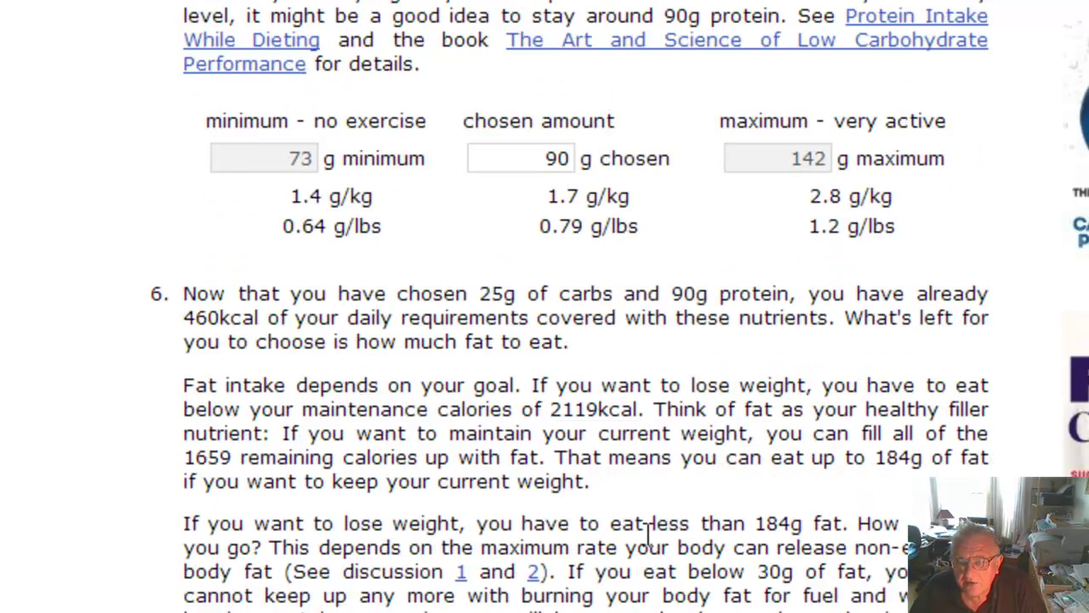
scroll(646, 545, "up", 5)
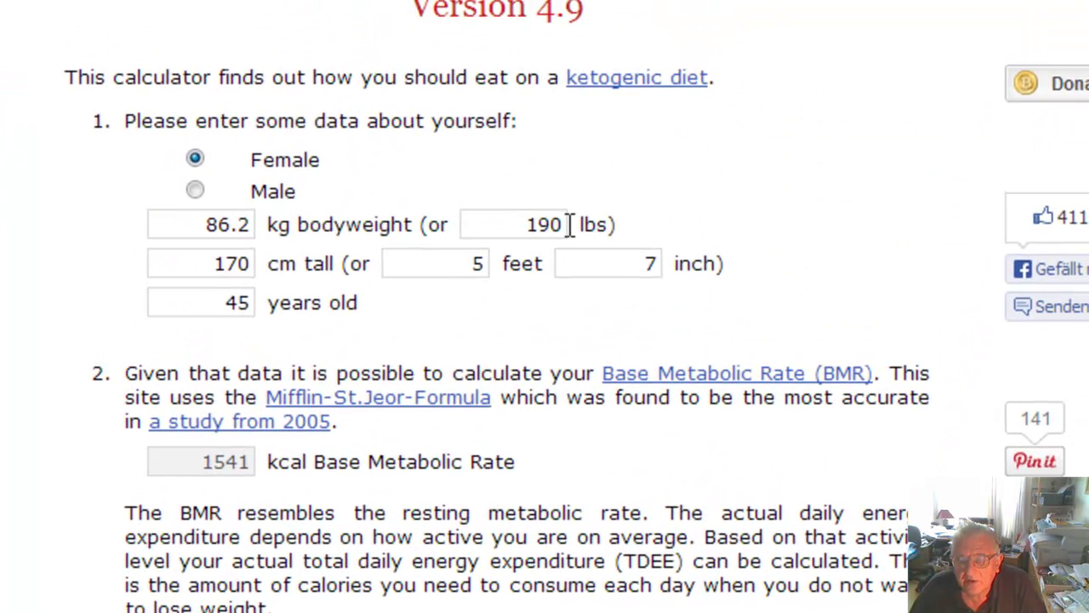
scroll(554, 396, "down", 20)
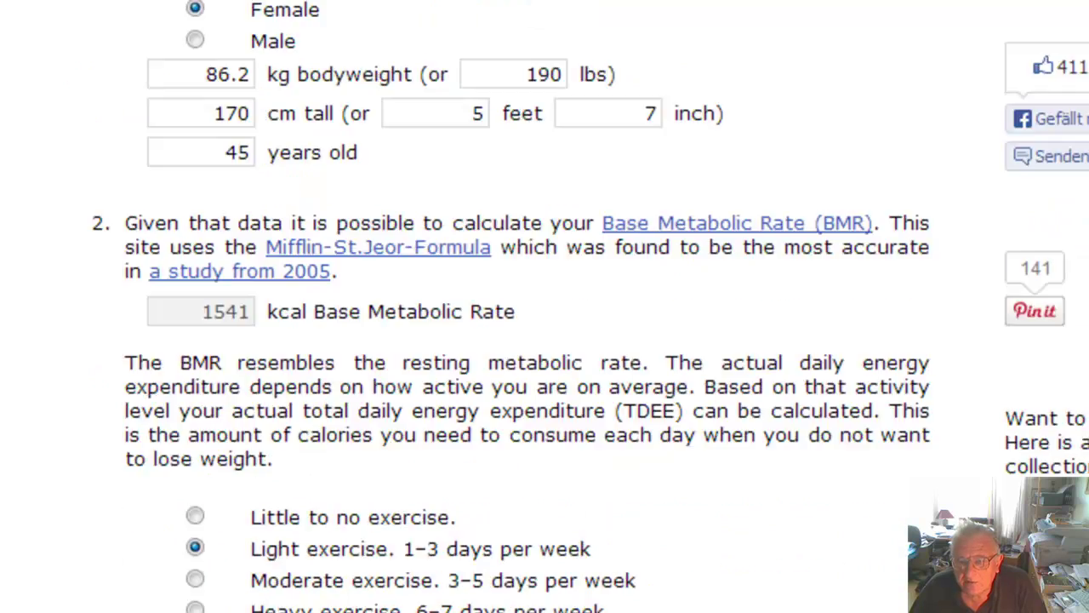
scroll(528, 341, "down", 2)
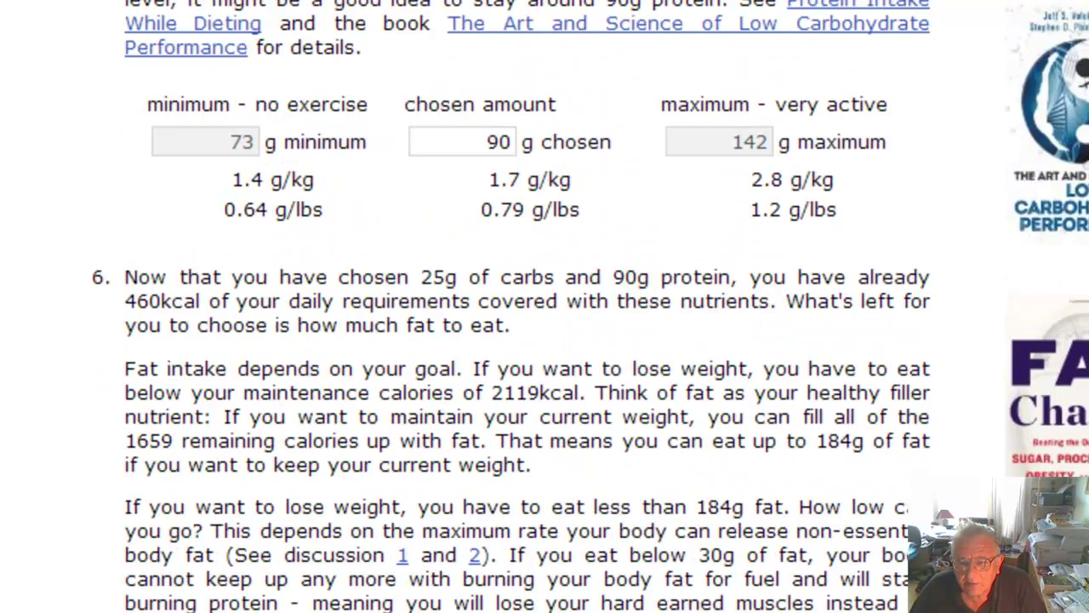
scroll(511, 528, "down", 1)
scroll(341, 508, "down", 6)
left_click_drag(309, 418, 490, 420)
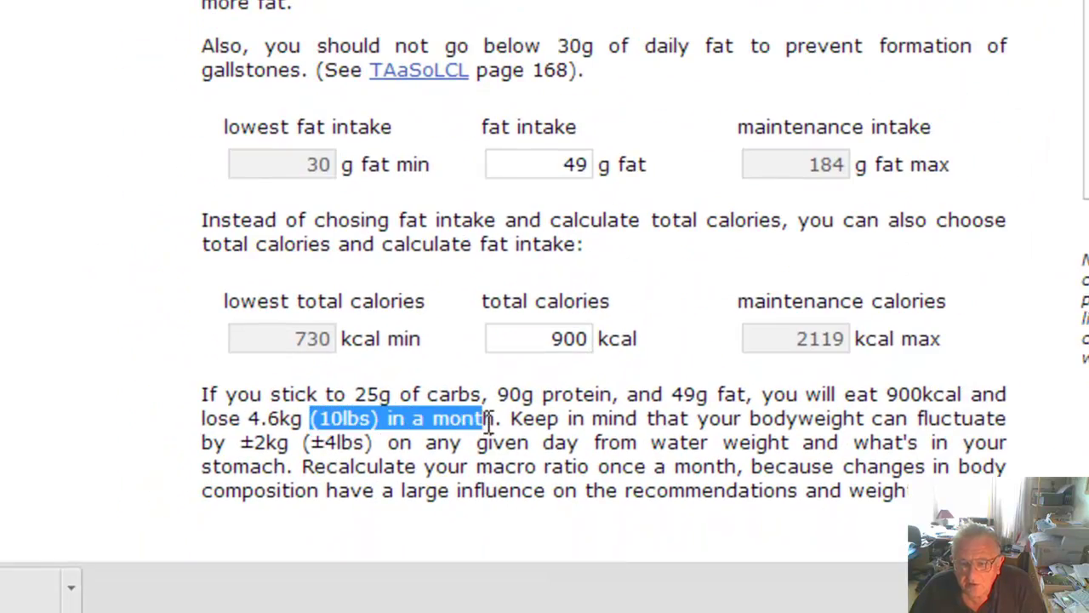
Try a body weight of 180 lbs and total calories of 850 kcal to compare the expected monthly weight loss
scroll(621, 423, "up", 20)
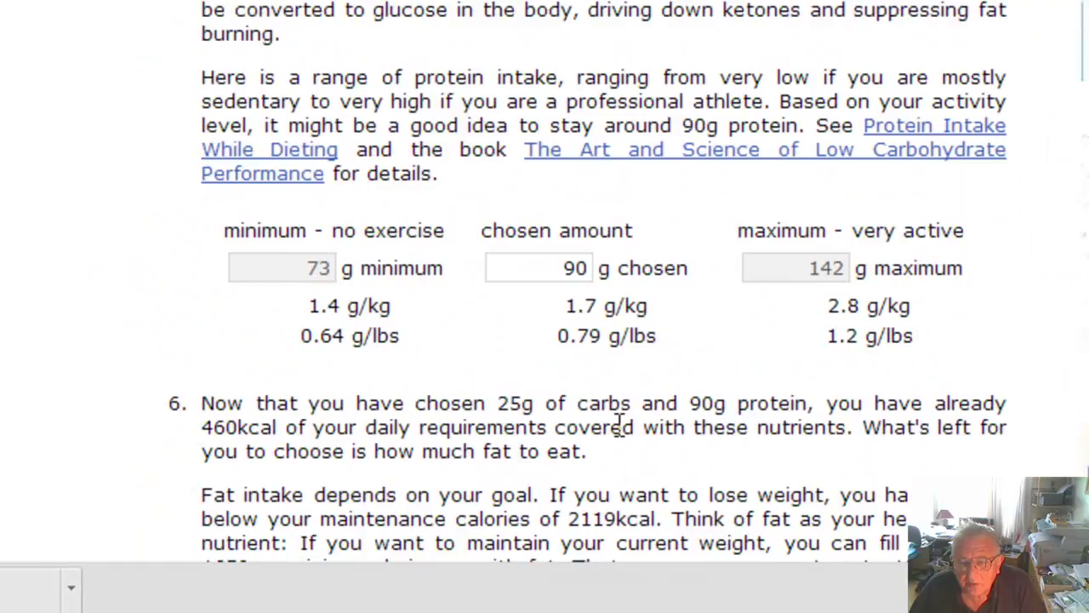
scroll(662, 263, "up", 3)
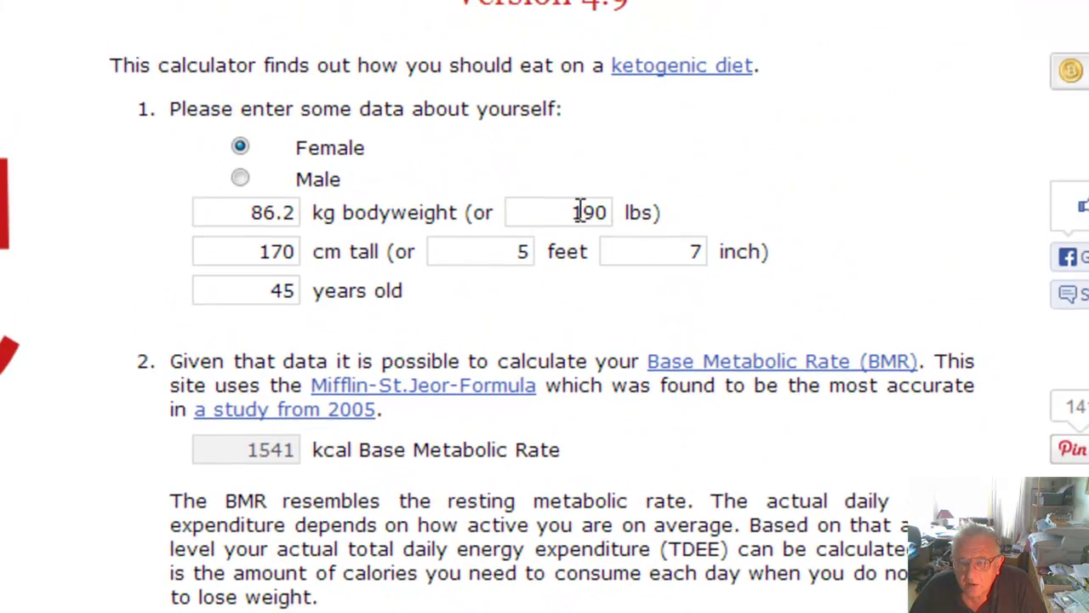
left_click_drag(584, 212, 593, 213)
type("80")
scroll(588, 510, "down", 4)
scroll(589, 512, "down", 20)
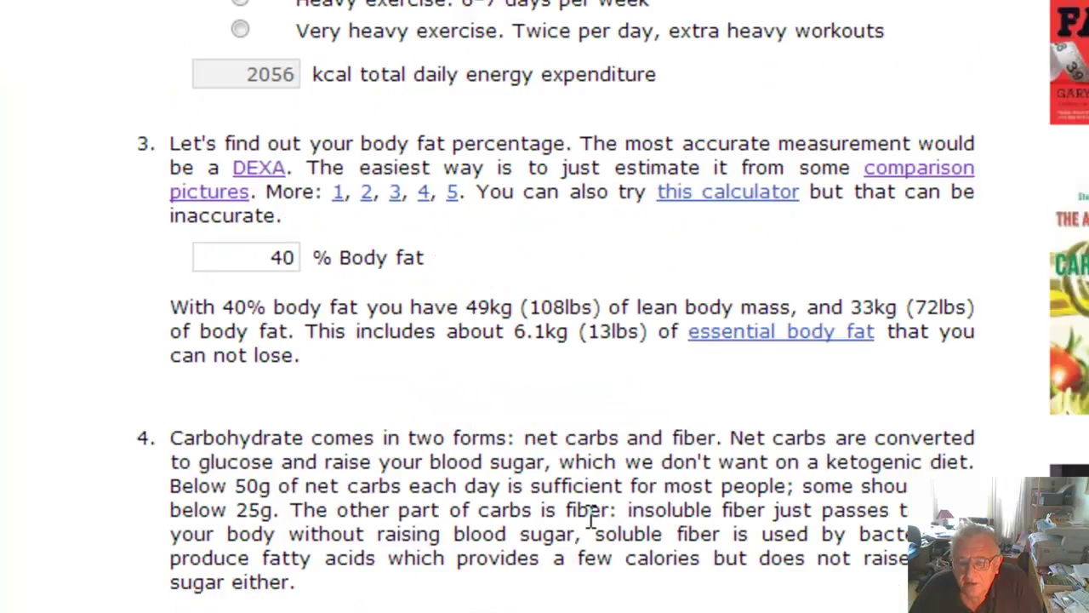
scroll(583, 196, "down", 10)
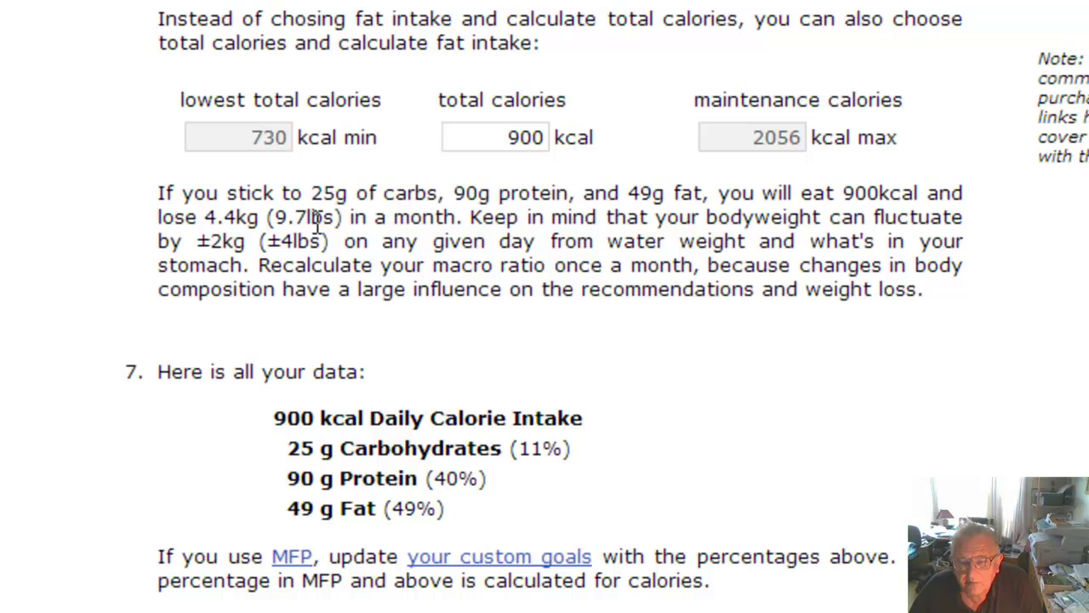
left_click_drag(511, 136, 535, 136)
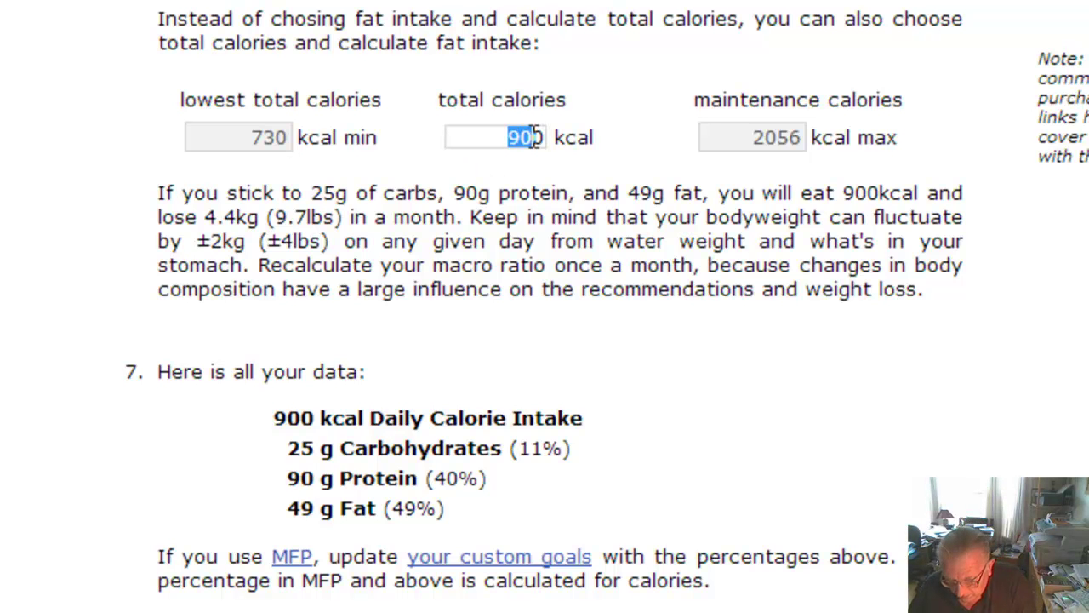
type("850")
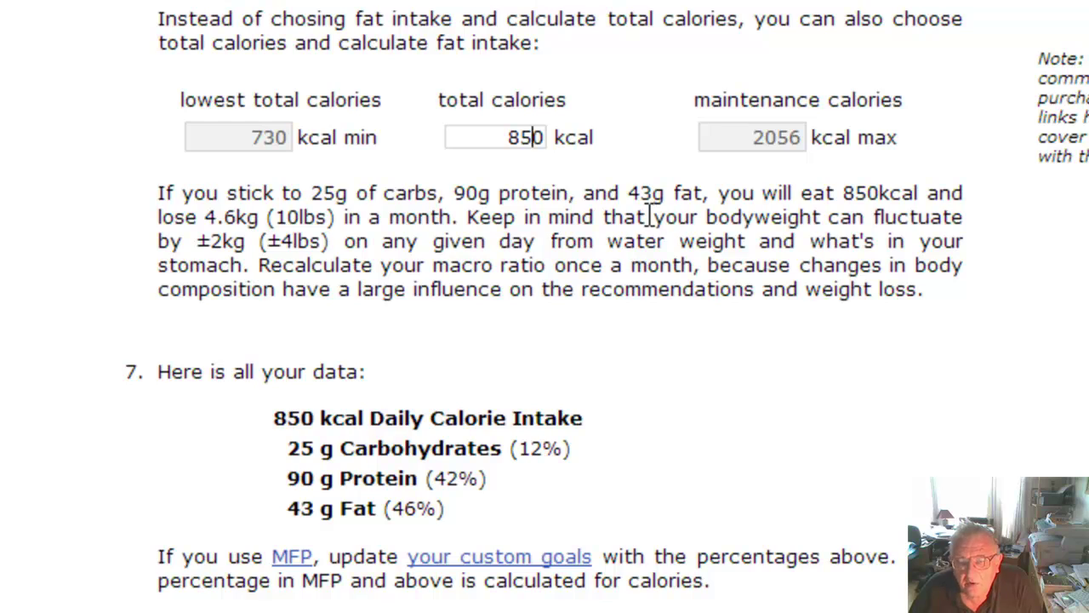
Try a body weight of 140 lbs in section 1, and replace it with 130 lbs
scroll(584, 407, "up", 15)
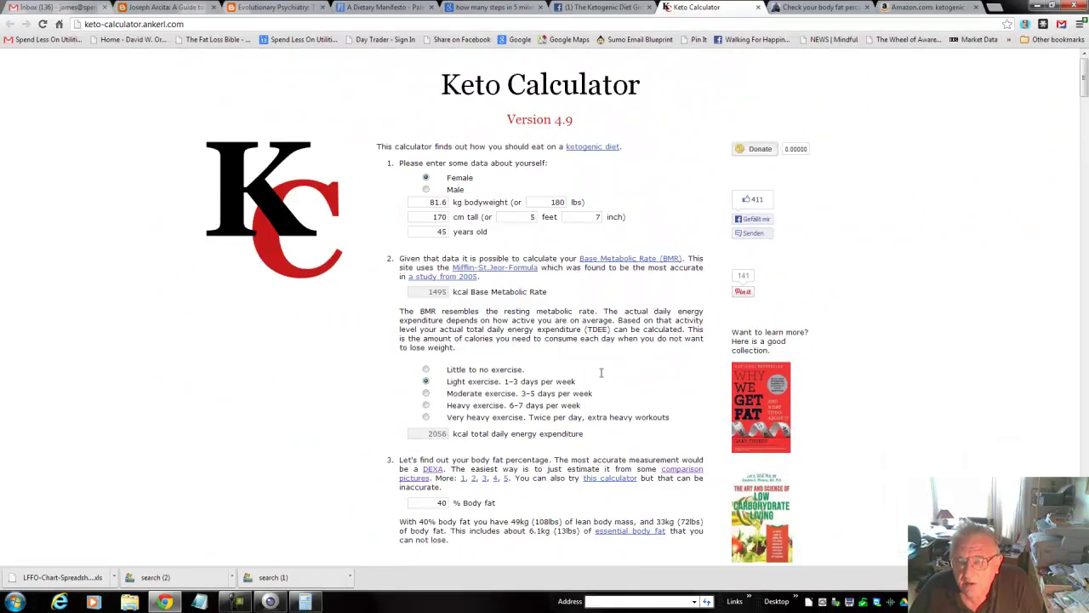
left_click_drag(555, 201, 605, 246)
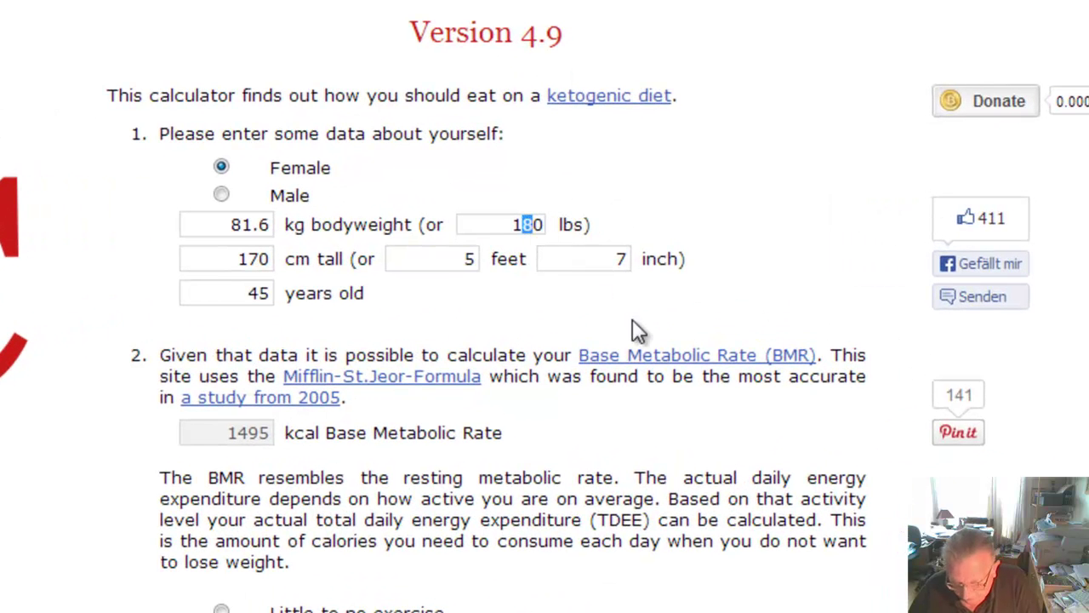
type("40")
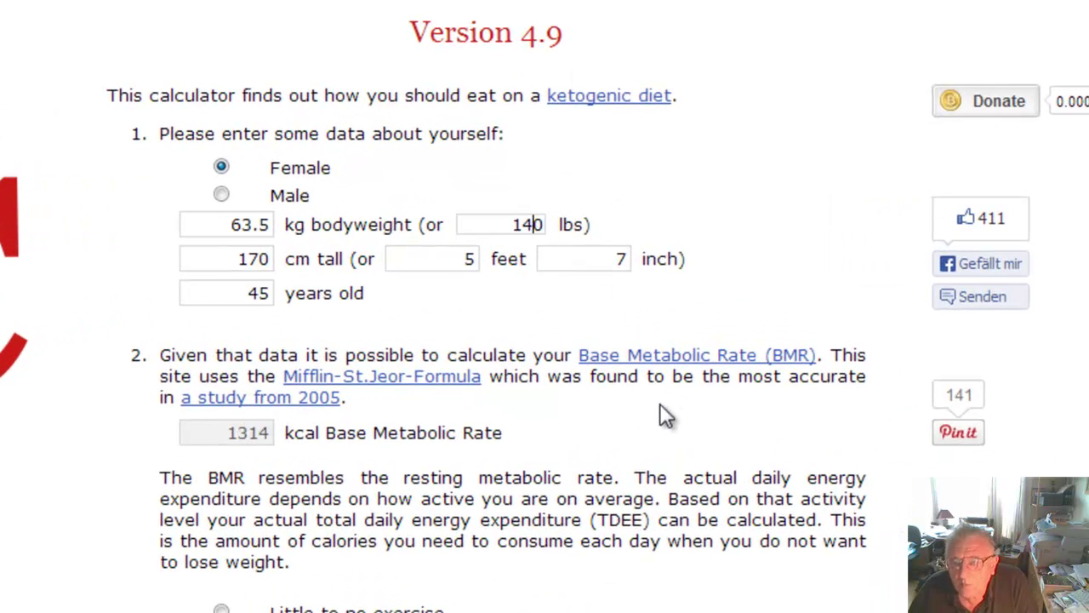
left_click(588, 477)
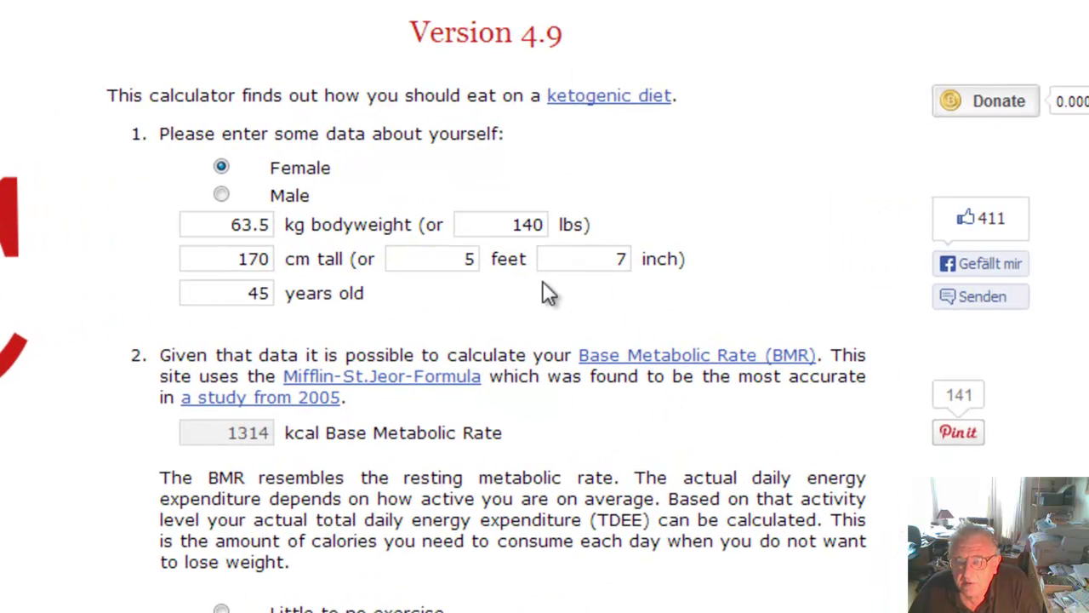
left_click_drag(521, 225, 533, 226)
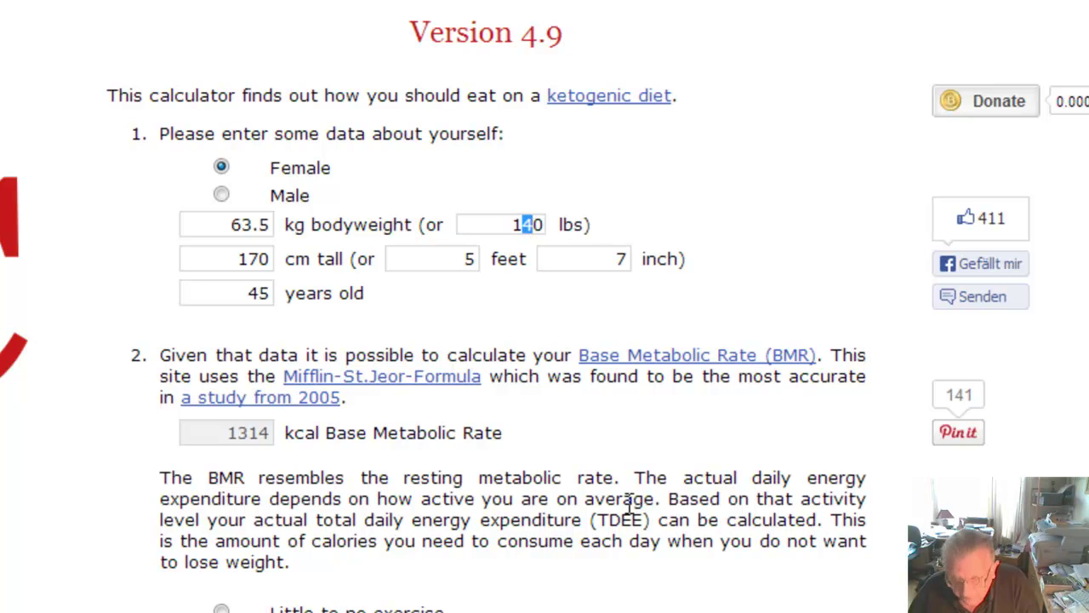
type("3")
left_click(584, 499)
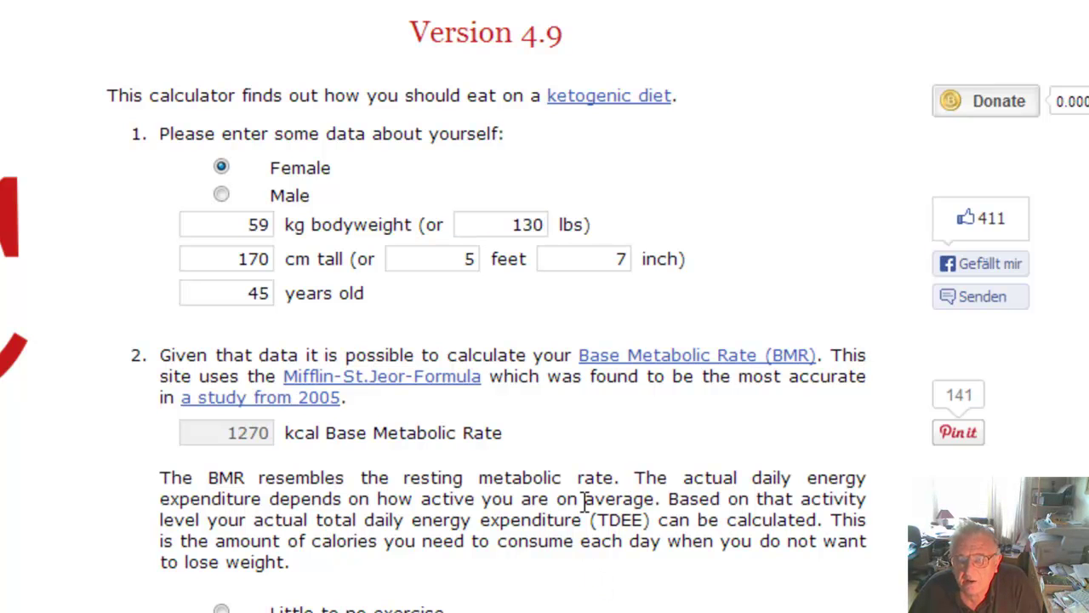
Try 30% body fat, based on the body fat comparison pictures, and review the calorie limits and monthly weight loss
scroll(584, 500, "down", 15)
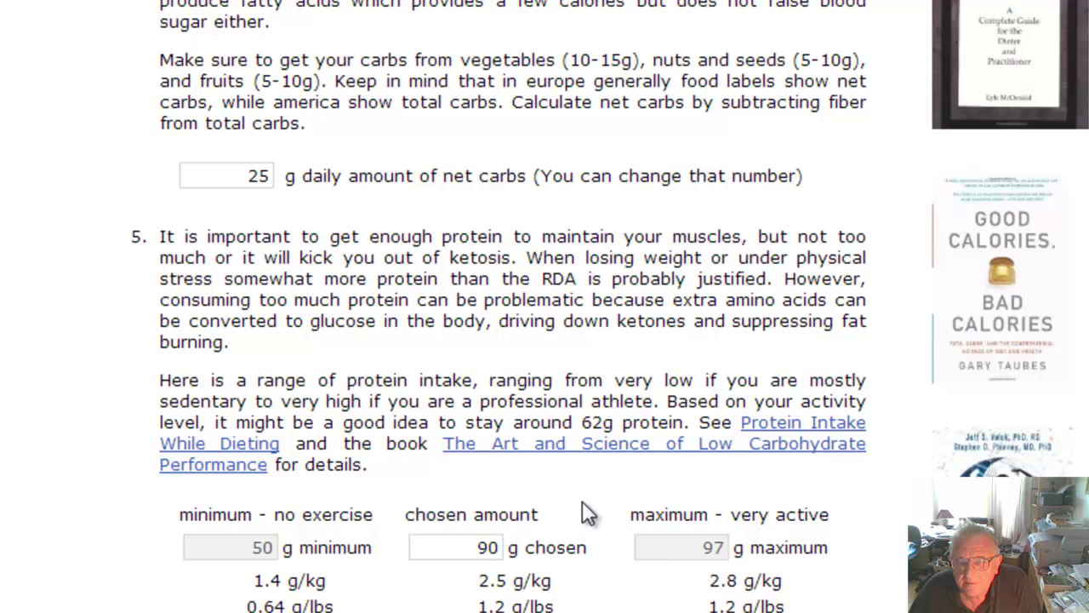
scroll(582, 510, "up", 6)
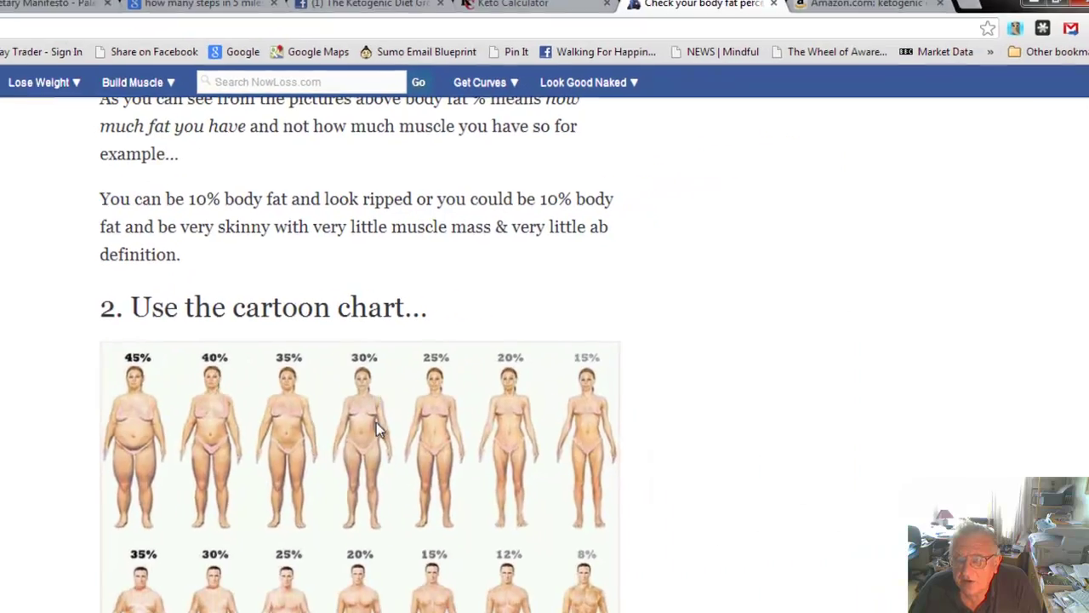
left_click(564, 17)
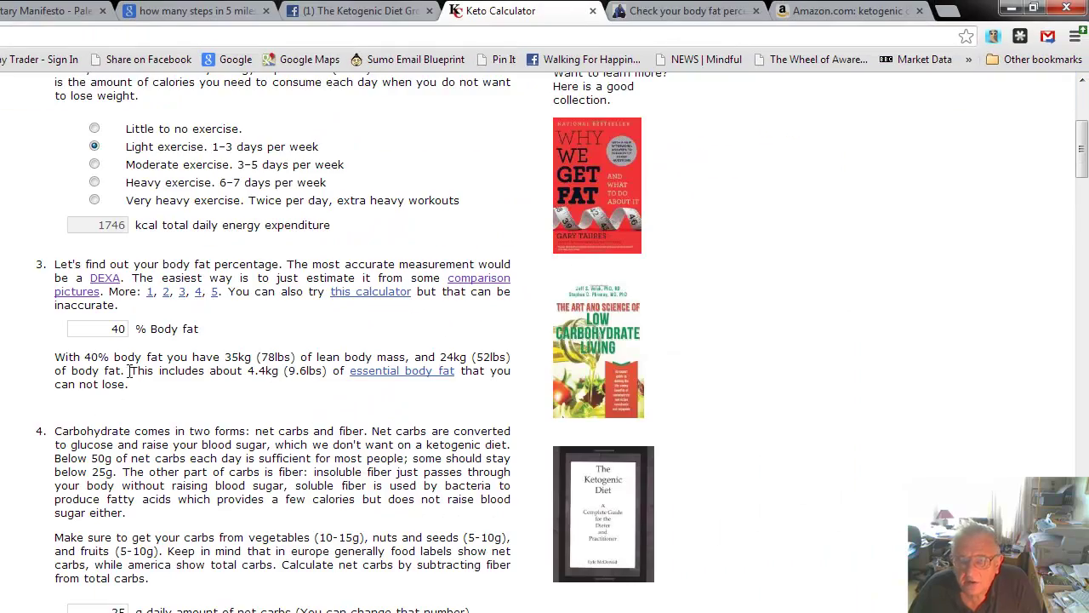
left_click(117, 328)
key("BackSpace")
type("3")
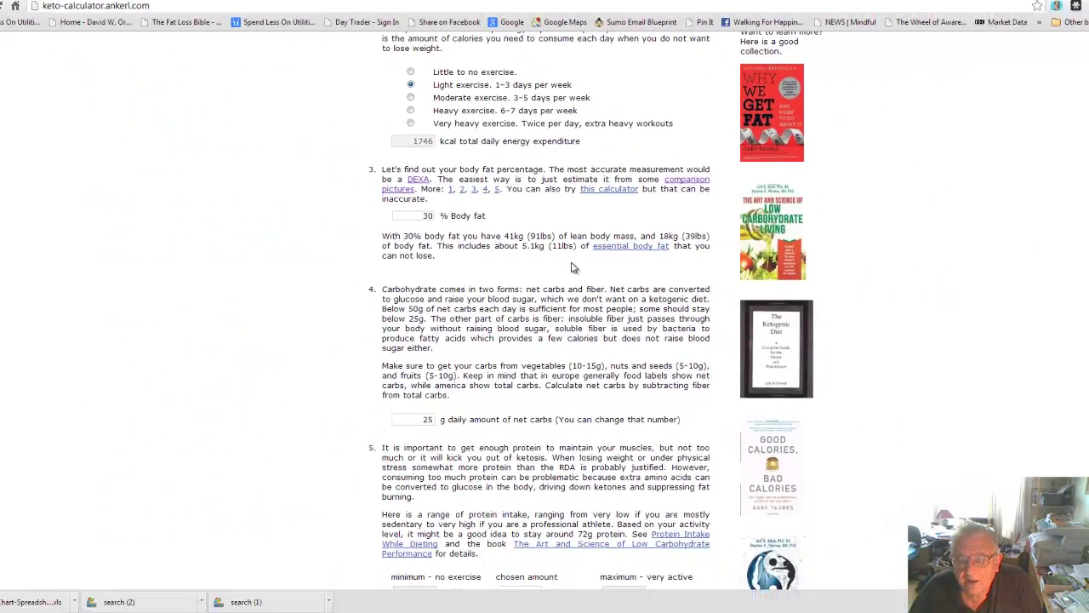
scroll(516, 127, "down", 2)
scroll(577, 266, "down", 4)
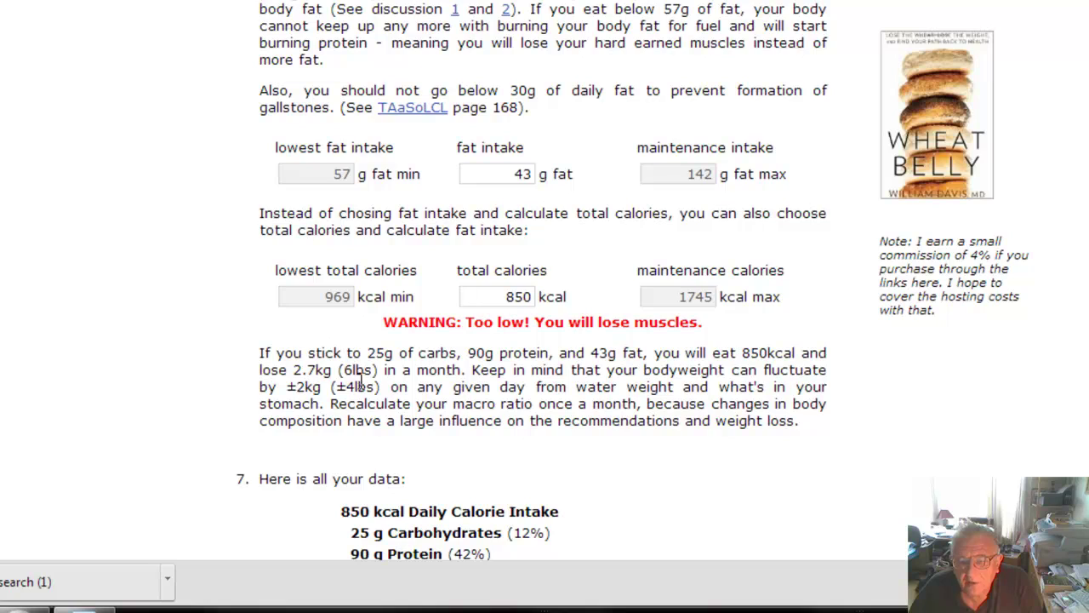
scroll(434, 386, "down", 3)
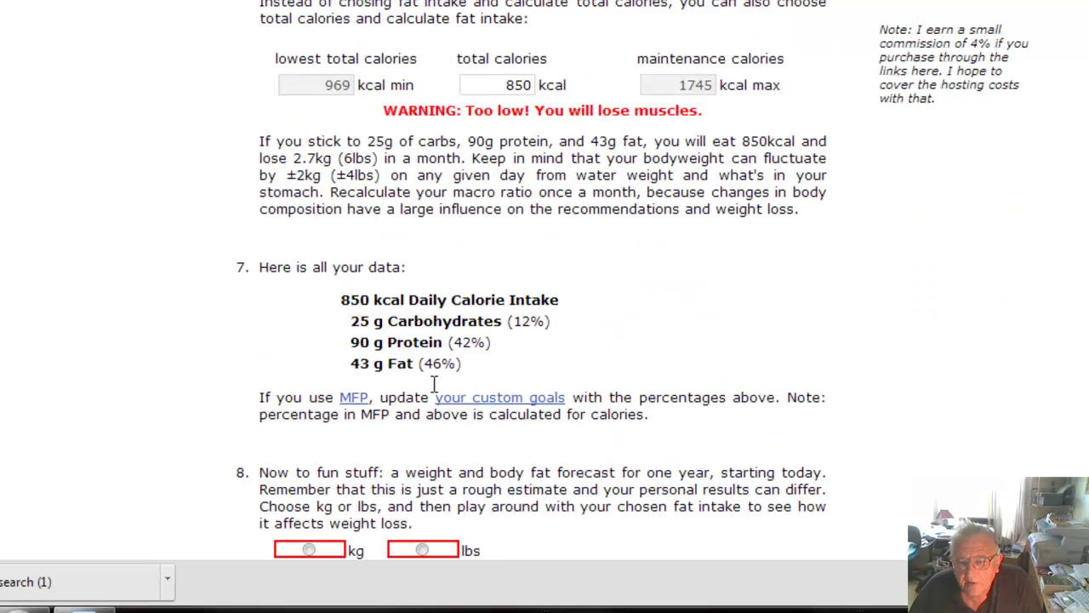
Set the body weight back to 190 lbs and the body fat back to 40%
scroll(434, 385, "up", 15)
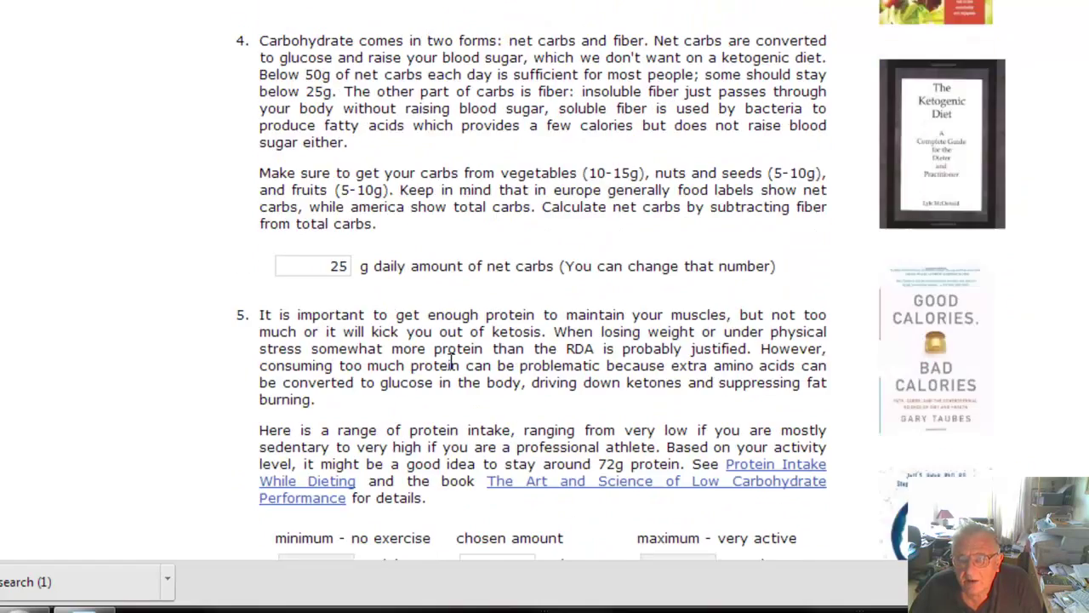
scroll(513, 120, "up", 1)
double_click(547, 207)
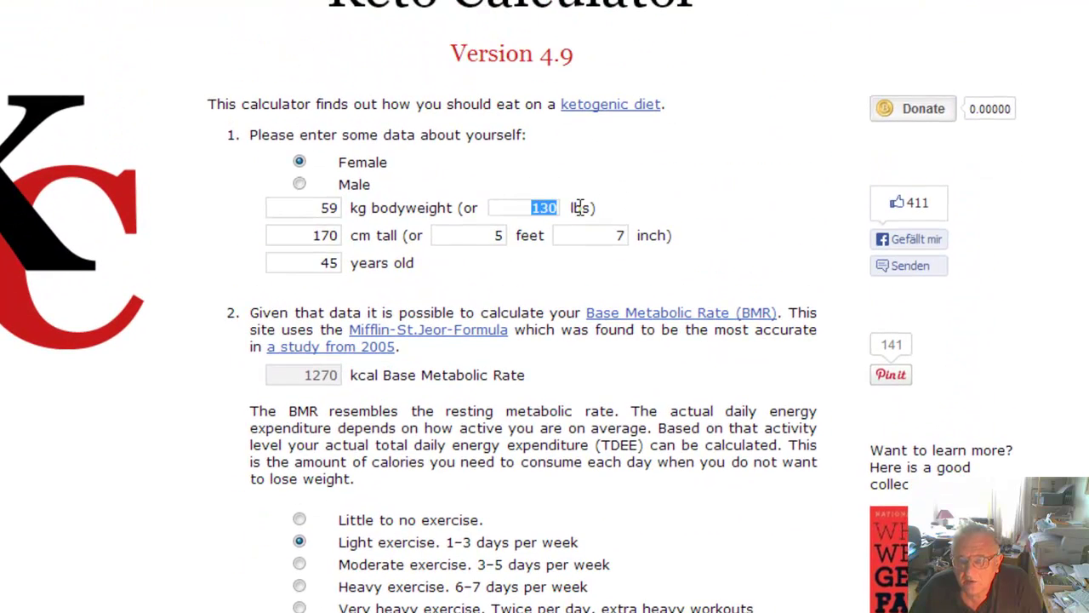
type("190")
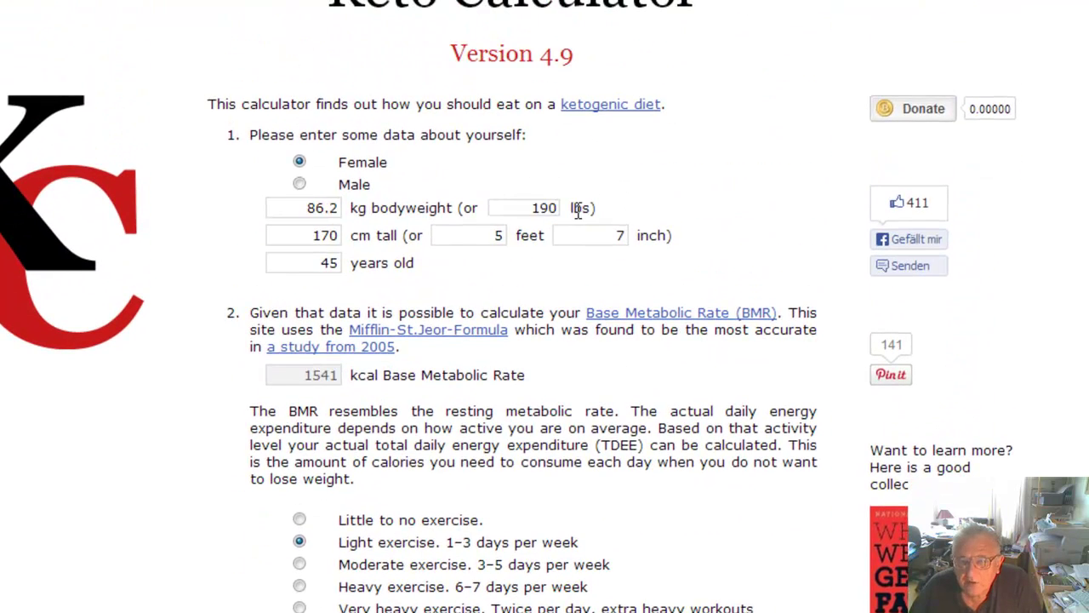
scroll(446, 559, "down", 1)
scroll(448, 426, "down", 3)
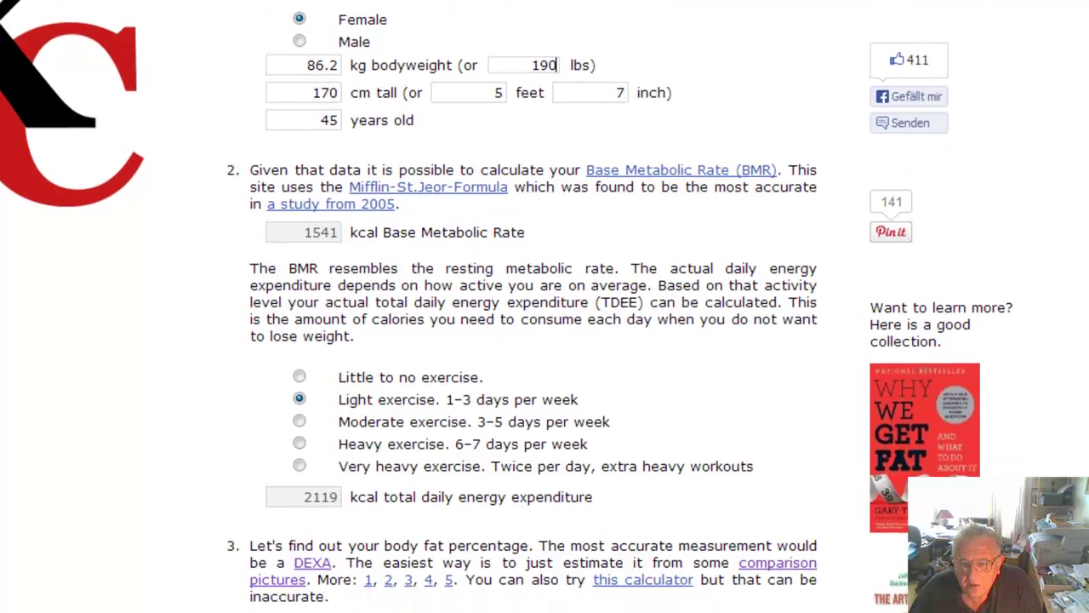
double_click(327, 403)
type("40")
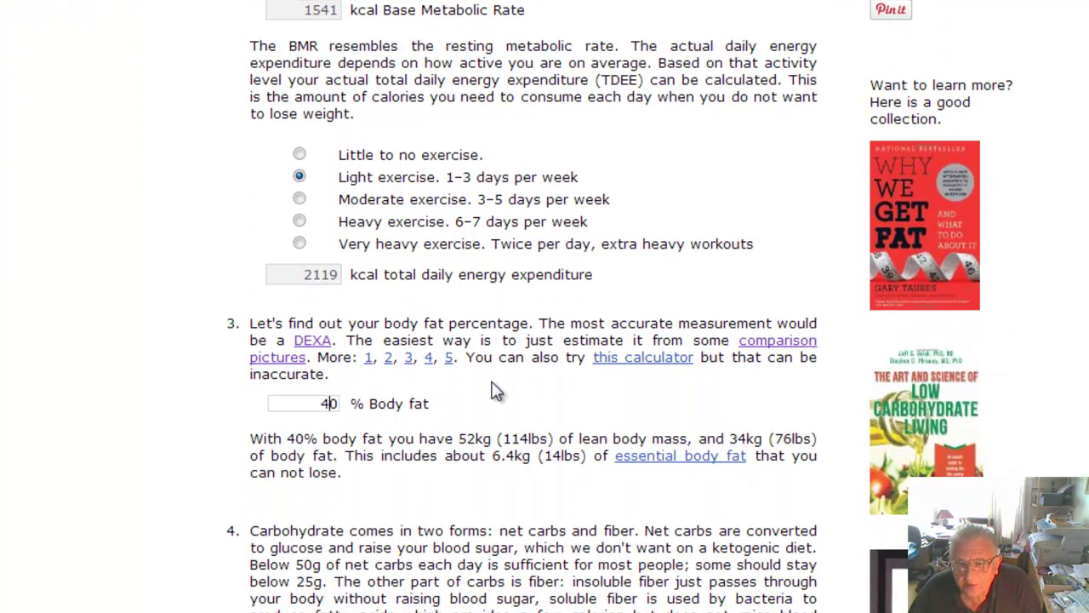
Set the total calories in section 6 to 900 kcal
scroll(497, 390, "down", 8)
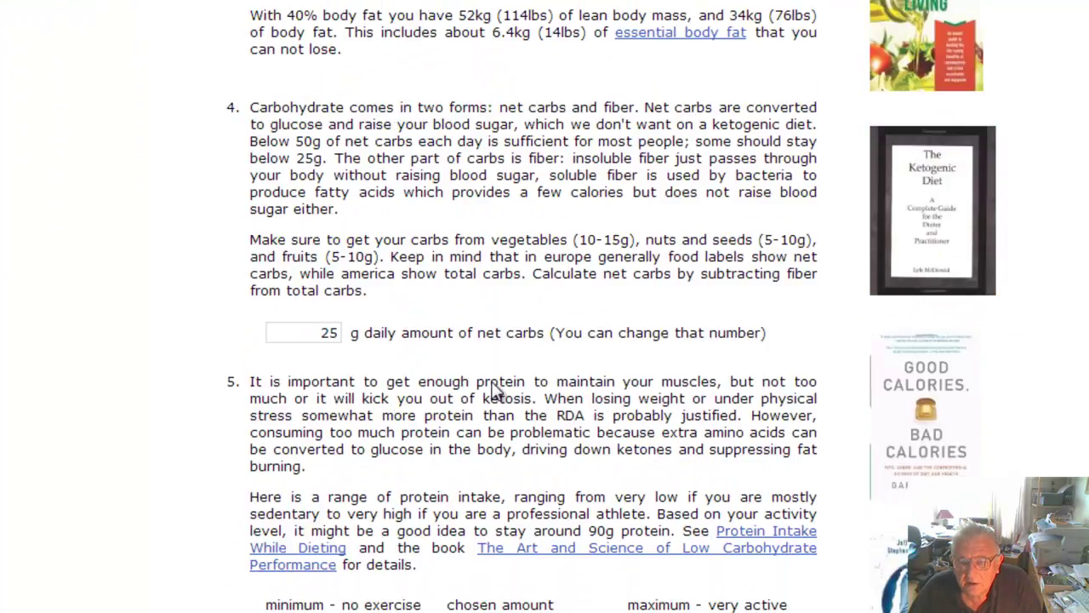
scroll(497, 390, "down", 3)
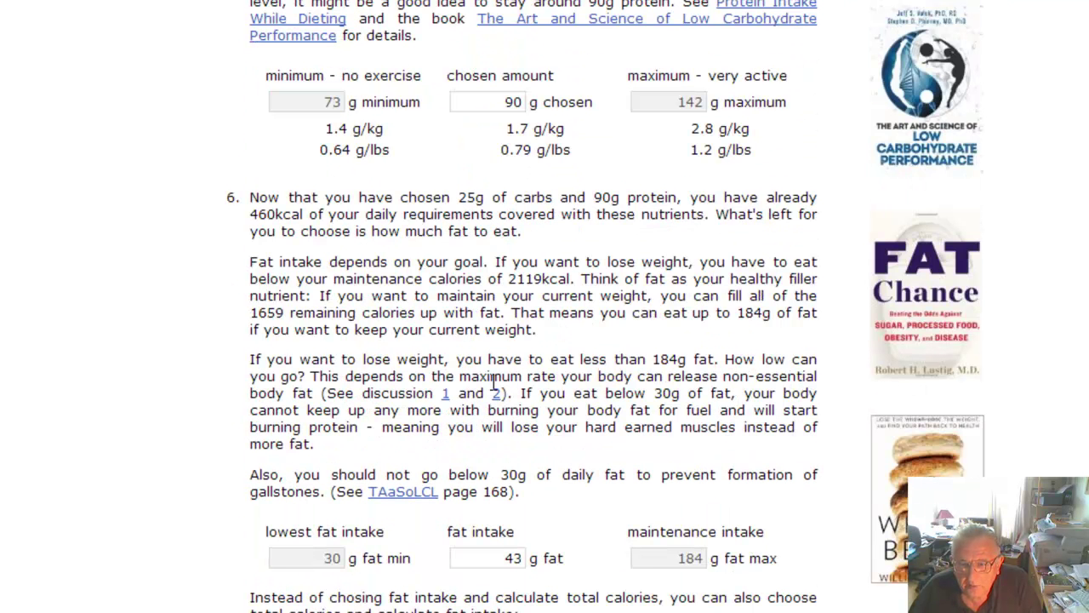
scroll(491, 430, "down", 4)
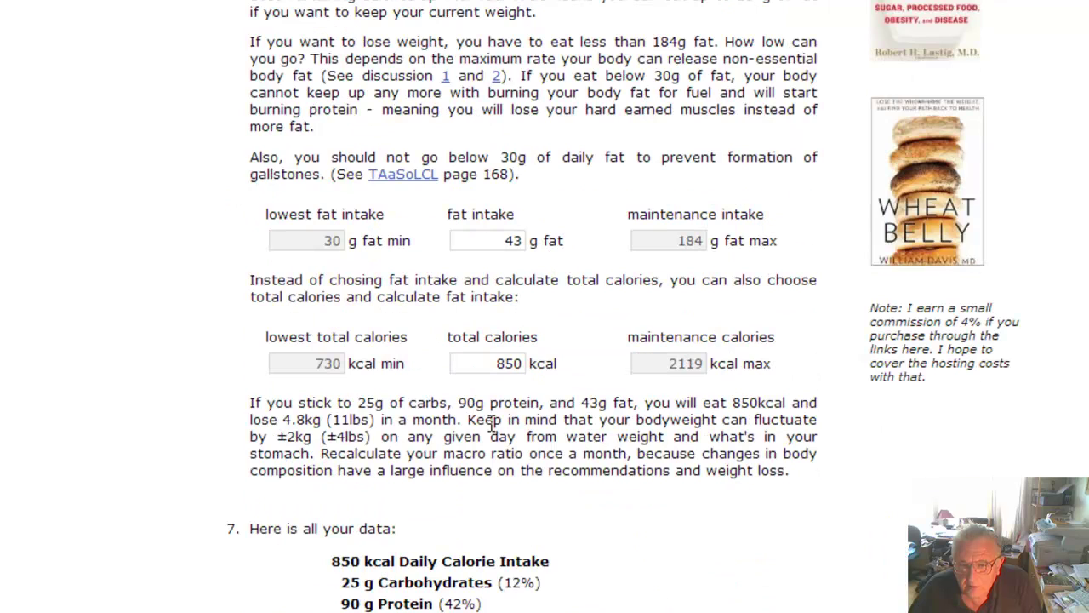
double_click(513, 364)
type("900")
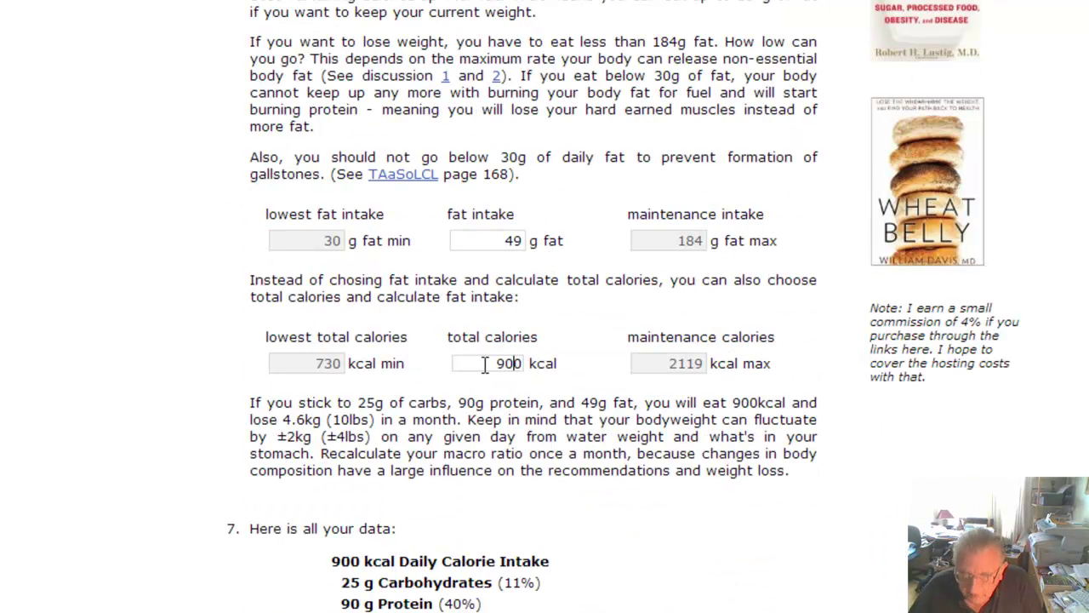
left_click(481, 401)
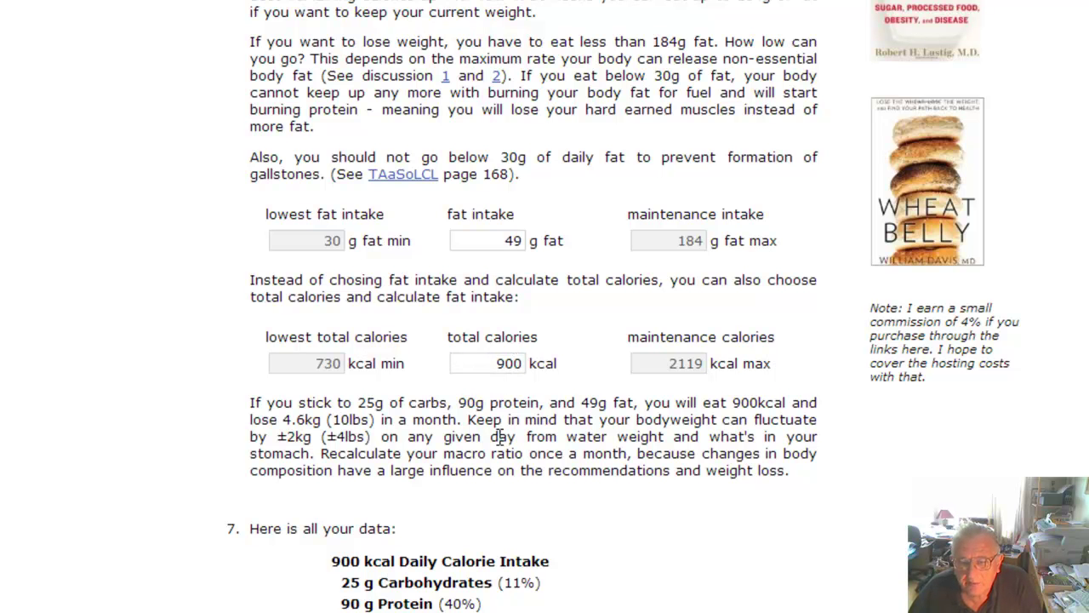
Display the one-year weight and body fat forecast in section 8 in lbs, review it and return to the calculator's start
scroll(502, 436, "down", 4)
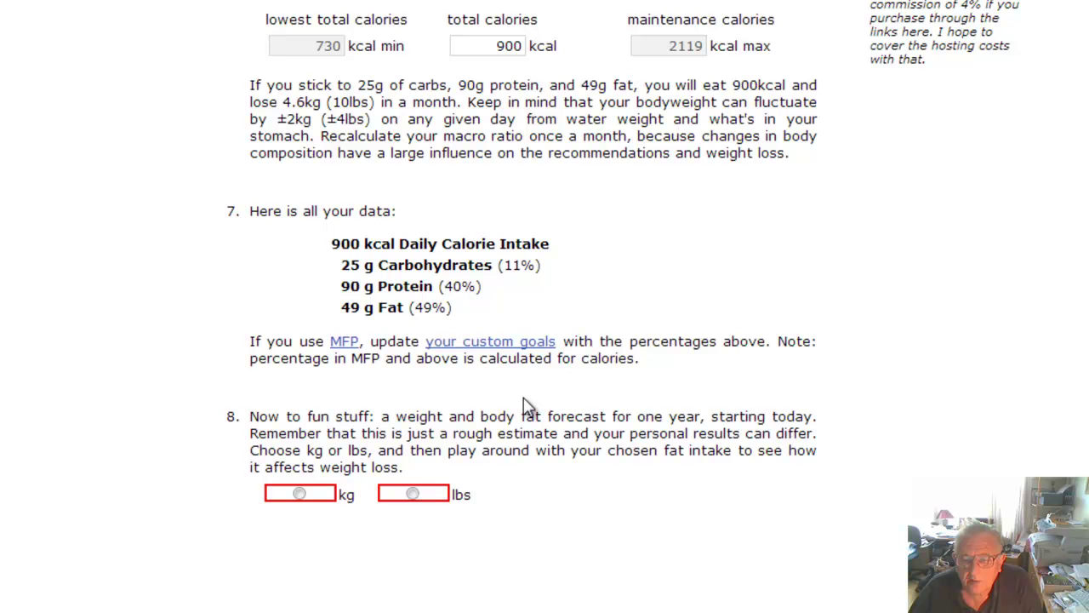
scroll(525, 407, "down", 4)
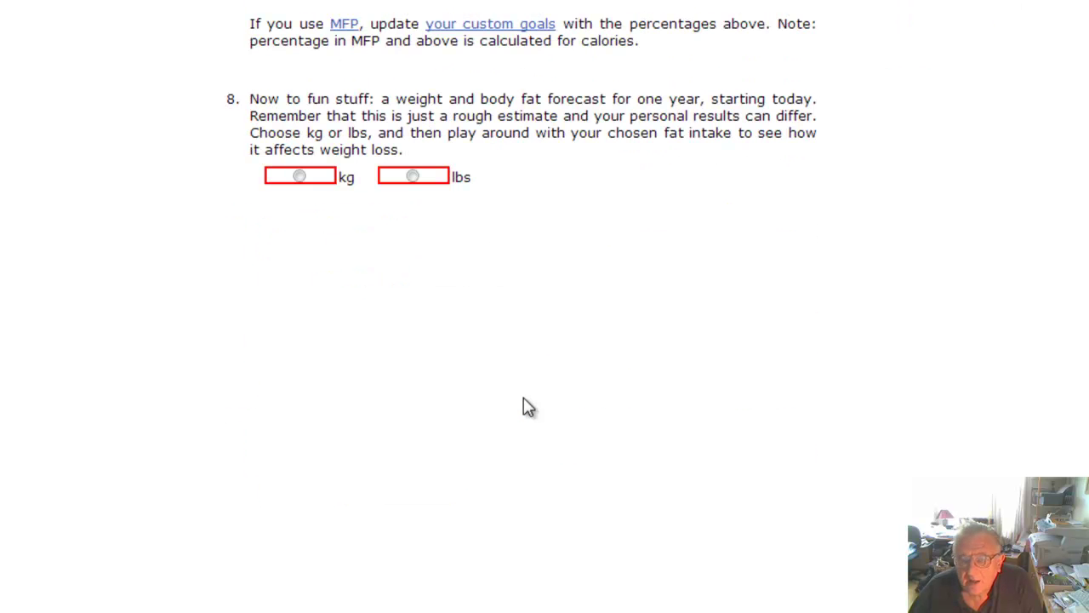
left_click(431, 153)
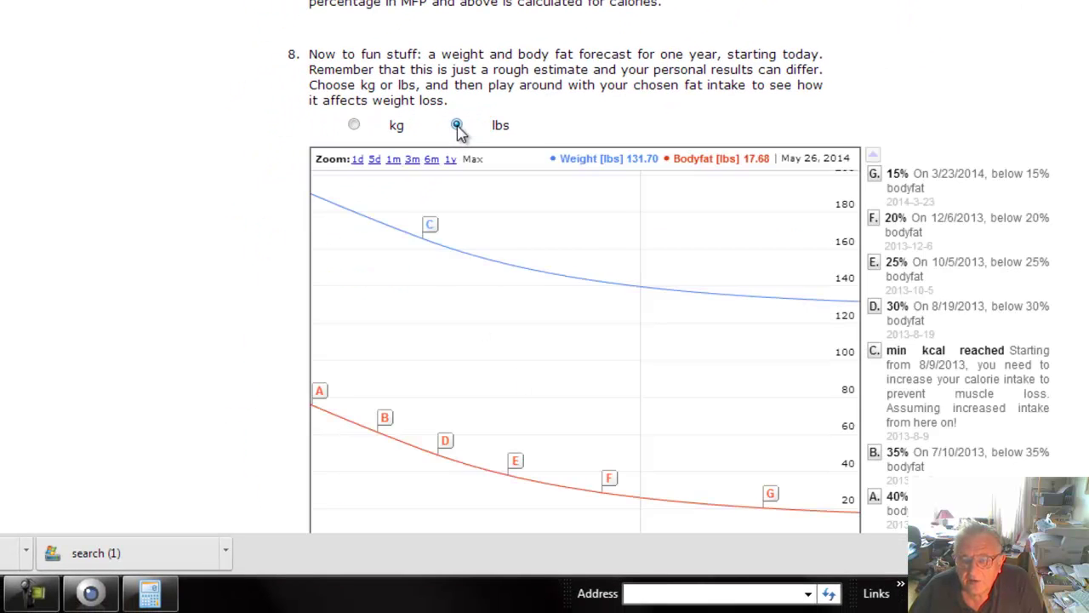
scroll(584, 340, "down", 2)
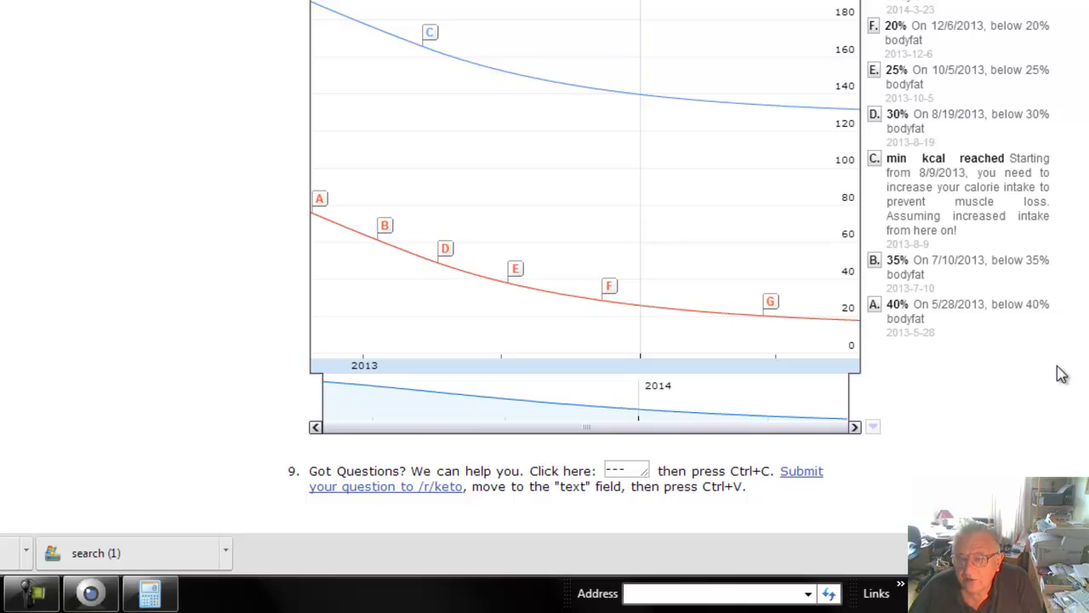
scroll(1061, 374, "down", 4)
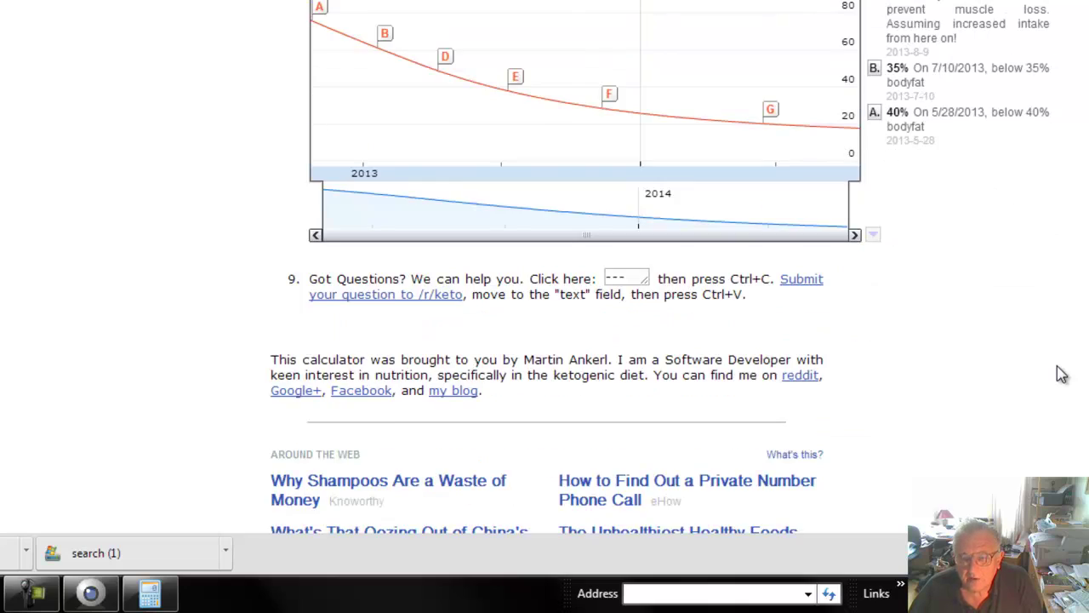
scroll(1061, 374, "up", 9)
scroll(1062, 375, "up", 15)
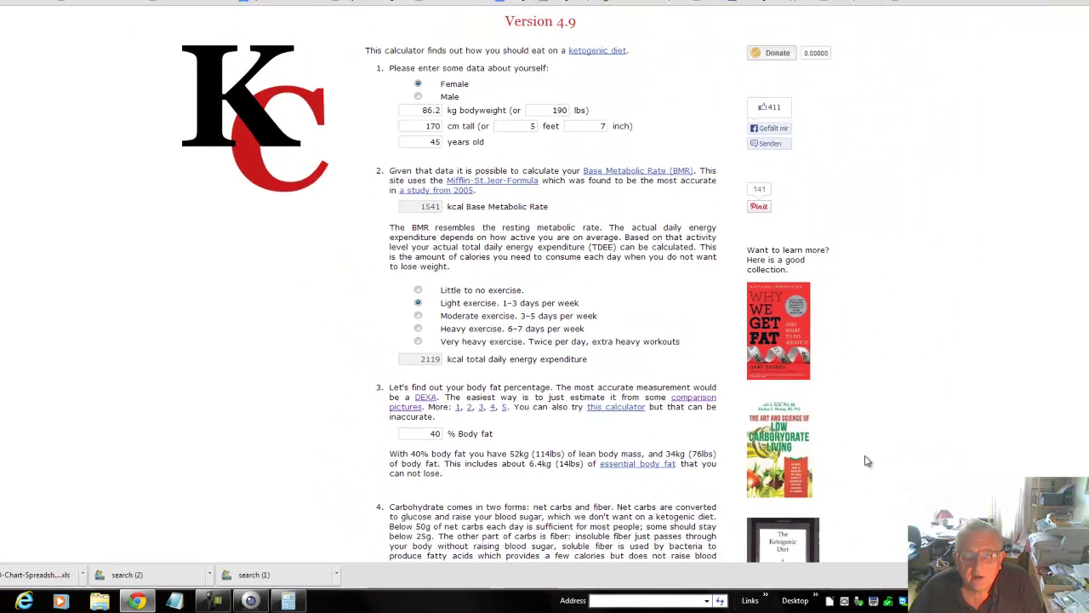
scroll(843, 472, "up", 1)
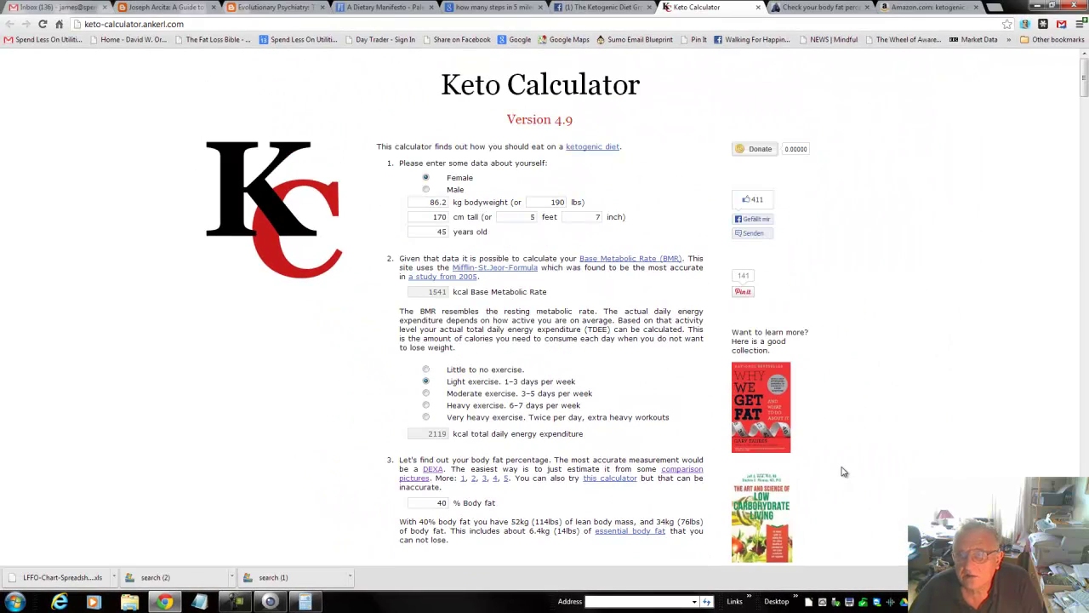